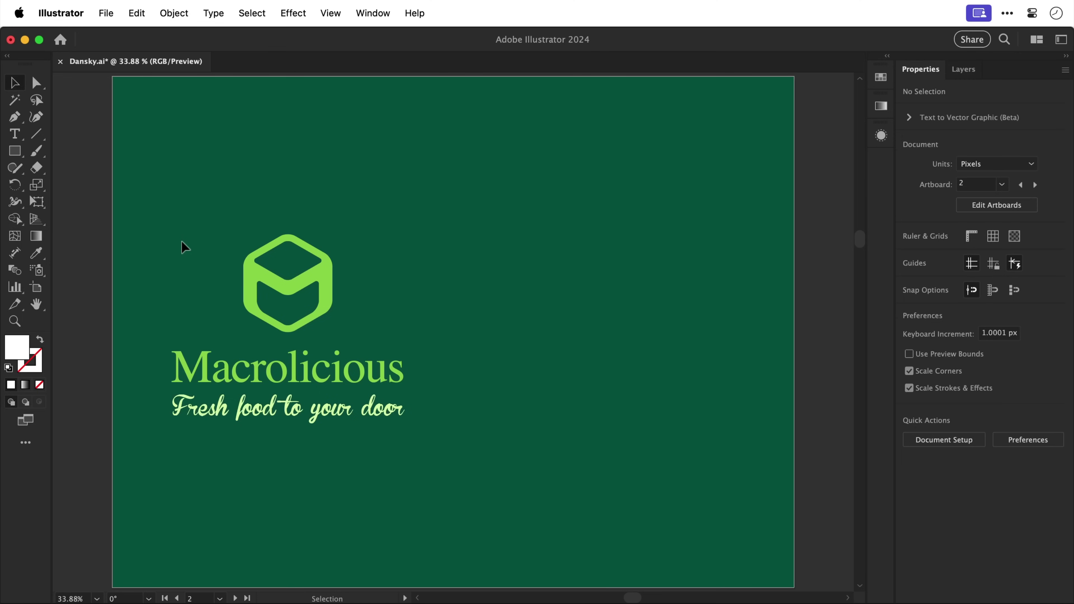
Copy the Macrolicious logo, name and tagline to the right of the original, then deselect
left_click_drag(182, 242, 409, 425)
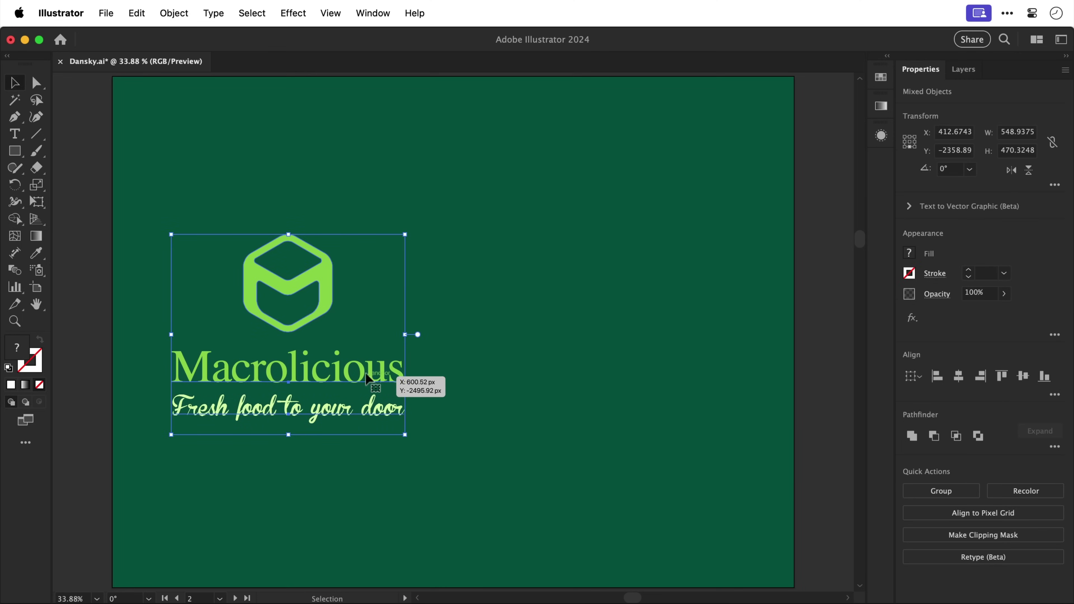
left_click_drag(368, 375, 681, 372)
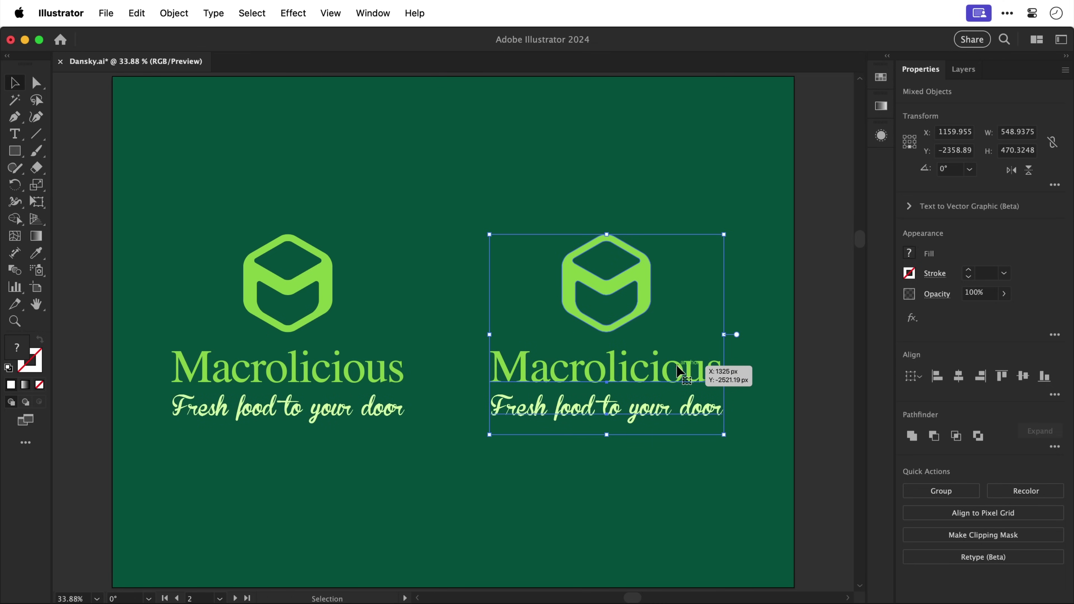
key("super+shift+a")
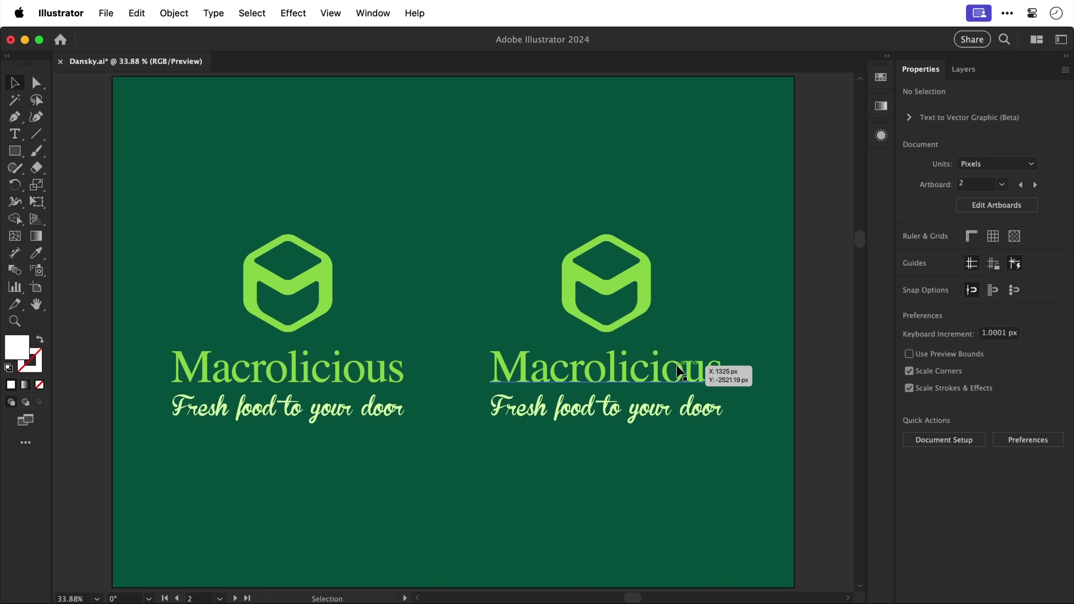
Set the copied Macrolicious name in Filson Soft Bold
left_click(680, 373)
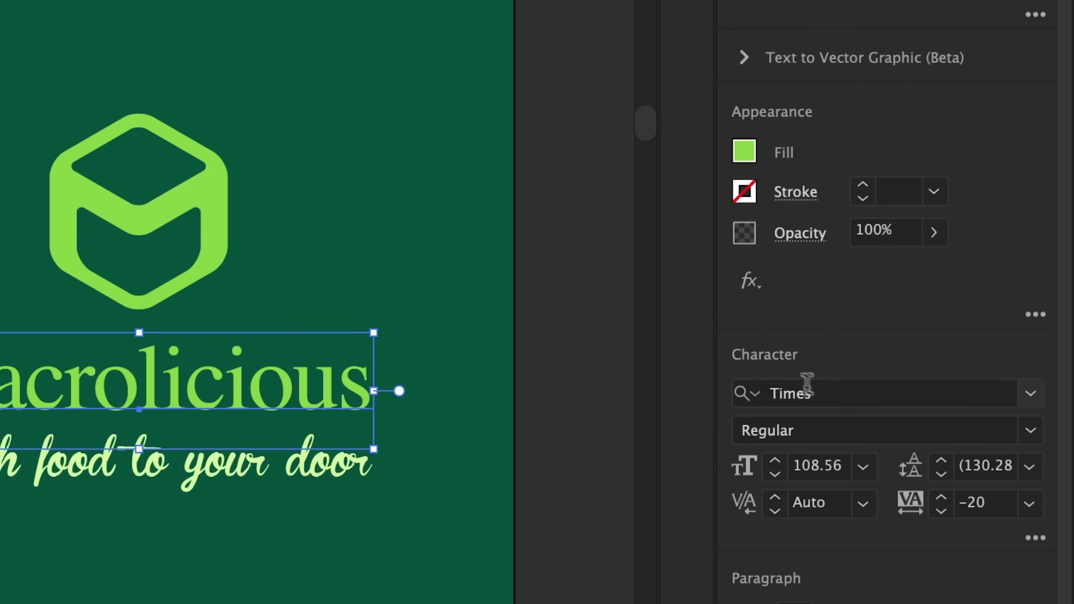
left_click(958, 374)
type("F")
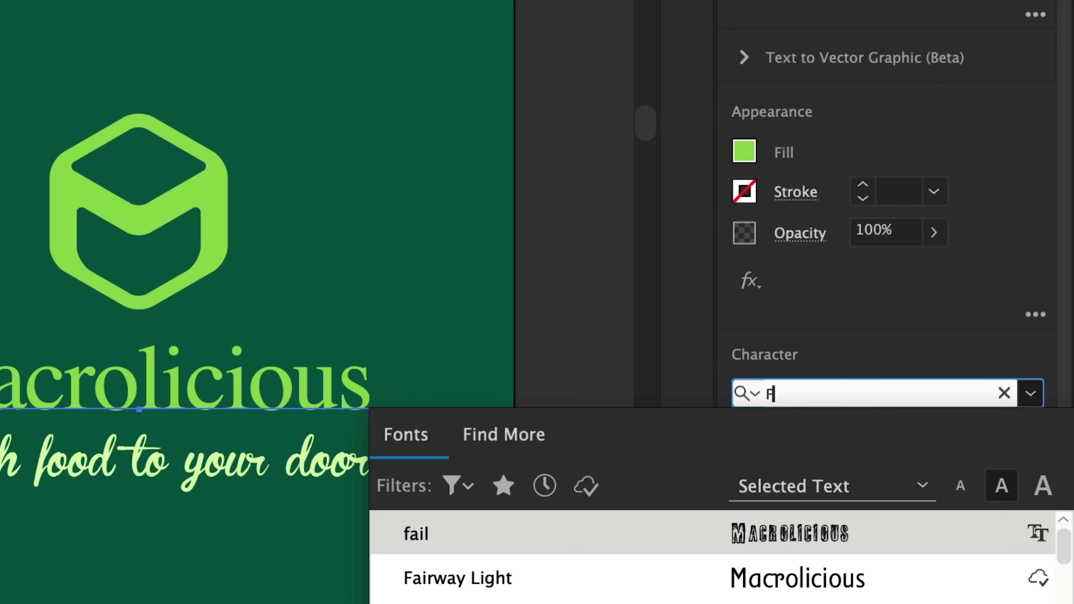
type("il")
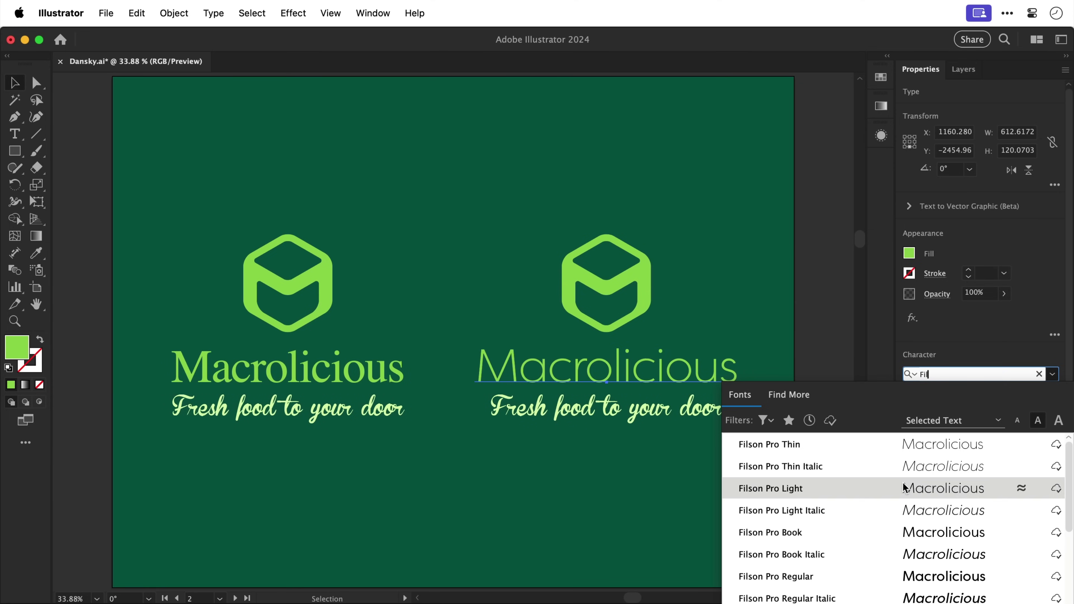
scroll(904, 488, "down", 4)
scroll(905, 488, "down", 8)
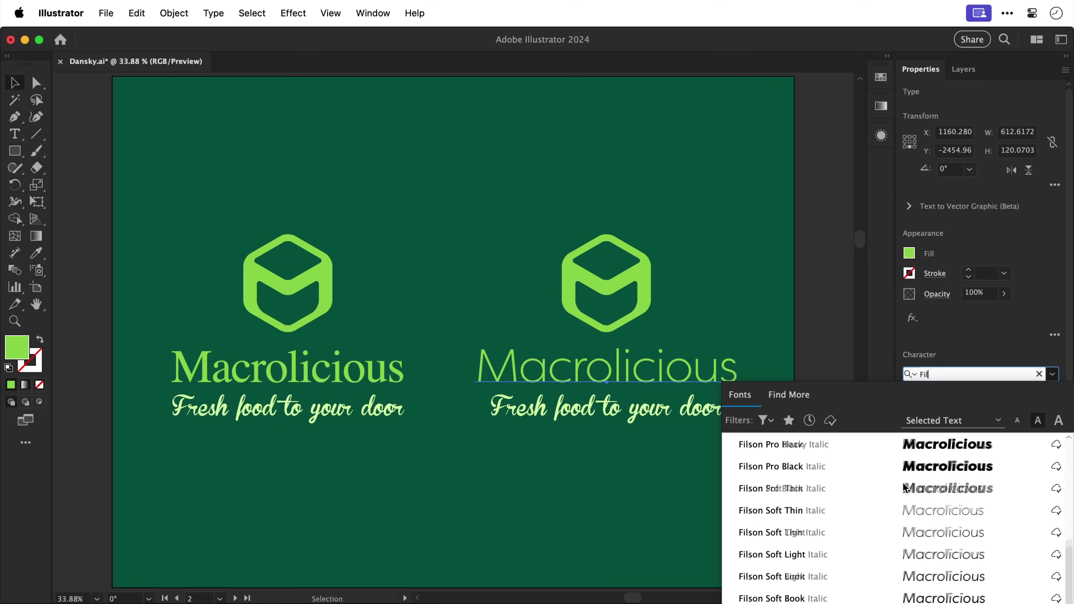
scroll(904, 488, "down", 5)
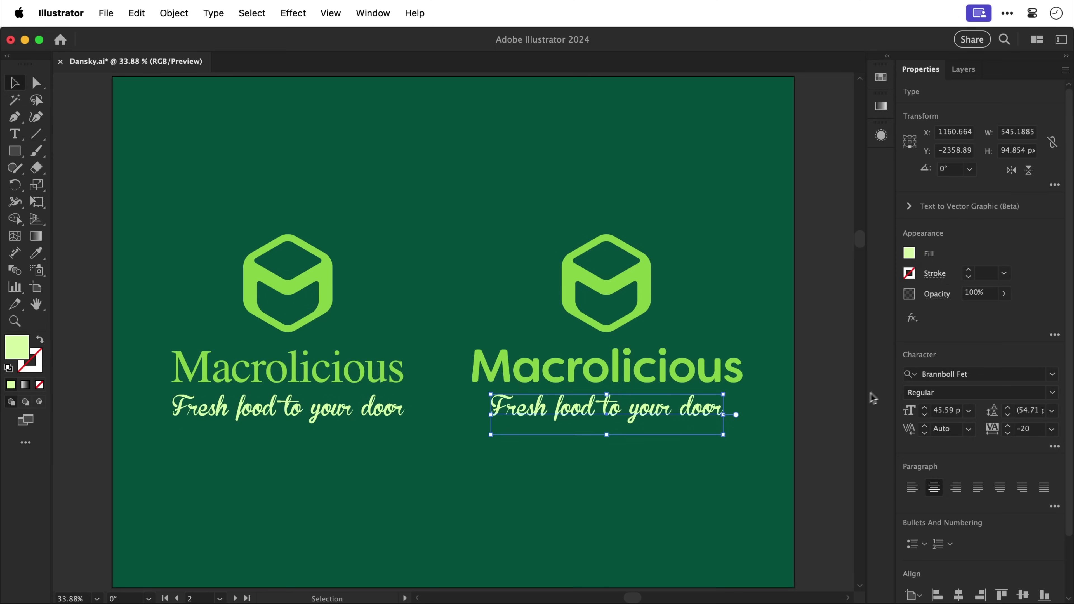
Set the copied tagline in Filson Soft Regular
left_click(977, 374)
type("Fil")
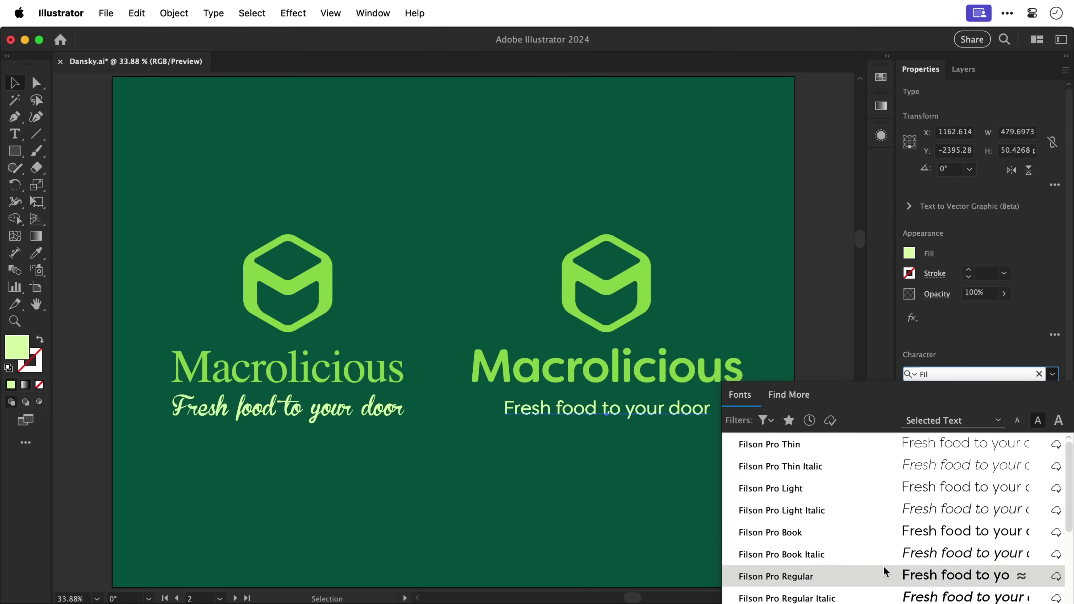
scroll(886, 572, "down", 5)
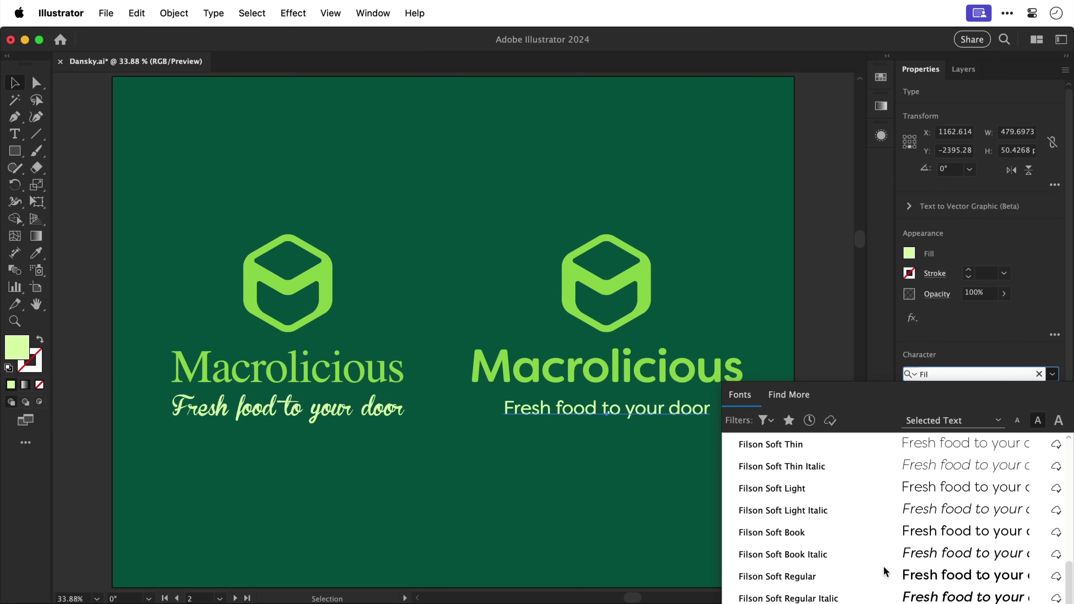
left_click(846, 578)
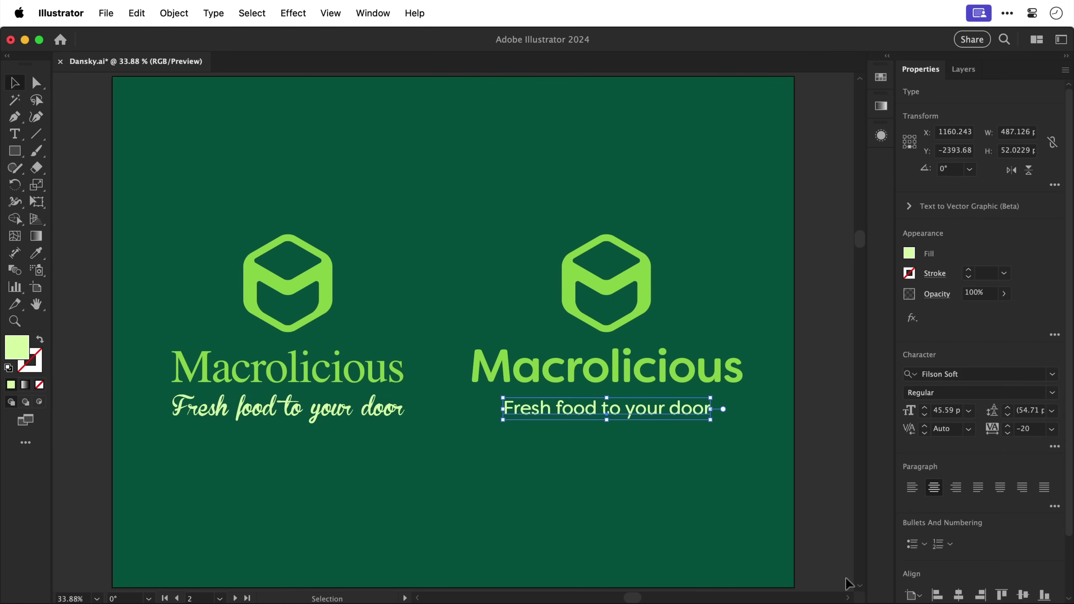
Apply All Caps to the copied FRESH FOOD TO YOUR DOOR tagline and deselect it
left_click(846, 578)
left_click(692, 418)
left_click(1054, 449)
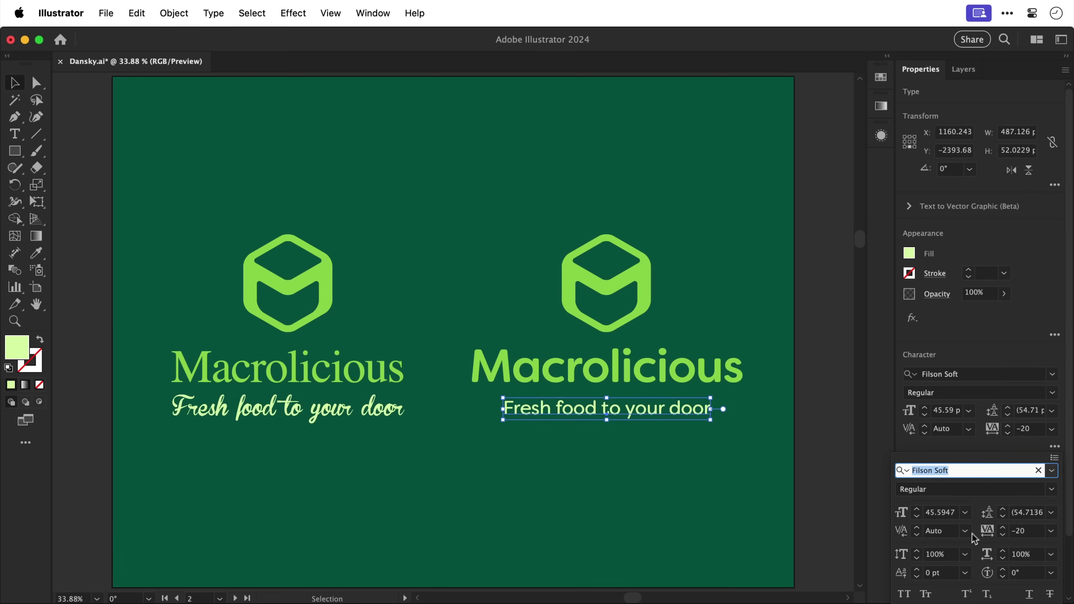
left_click(904, 595)
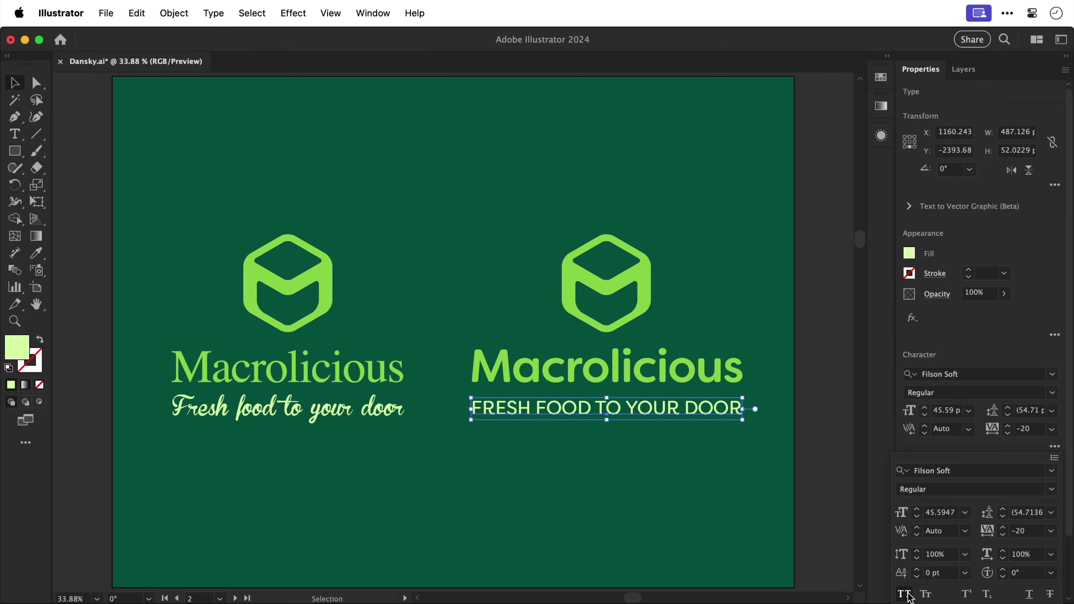
left_click(825, 512)
left_click(827, 515)
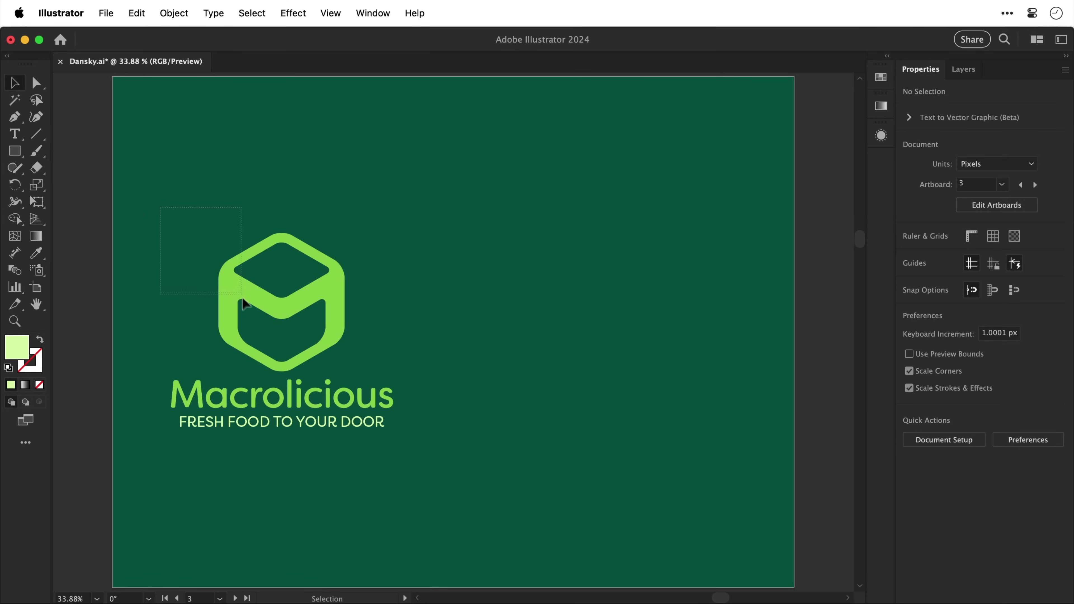
Duplicate the logo to the right and draw a cyan horizontal line across the top of Macrolicious
key("super+a")
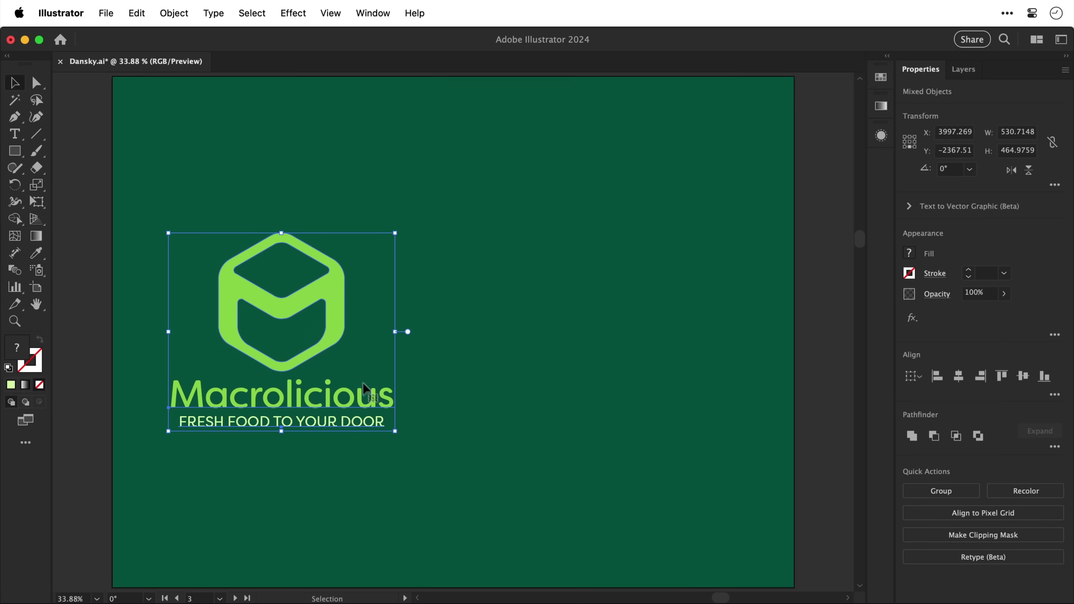
left_click_drag(334, 343, 655, 341, "alt")
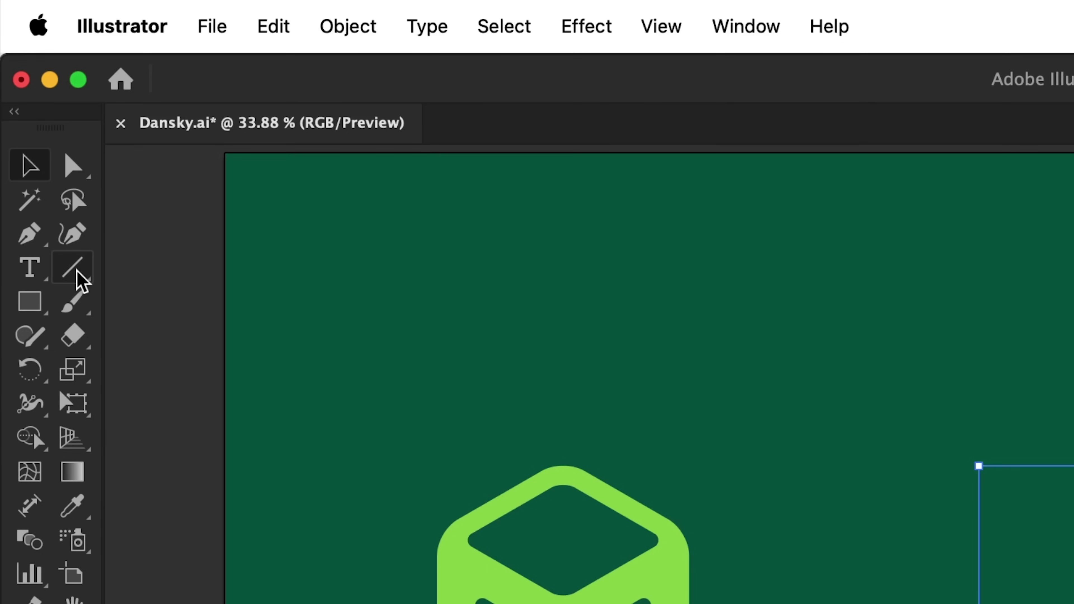
left_click(77, 273)
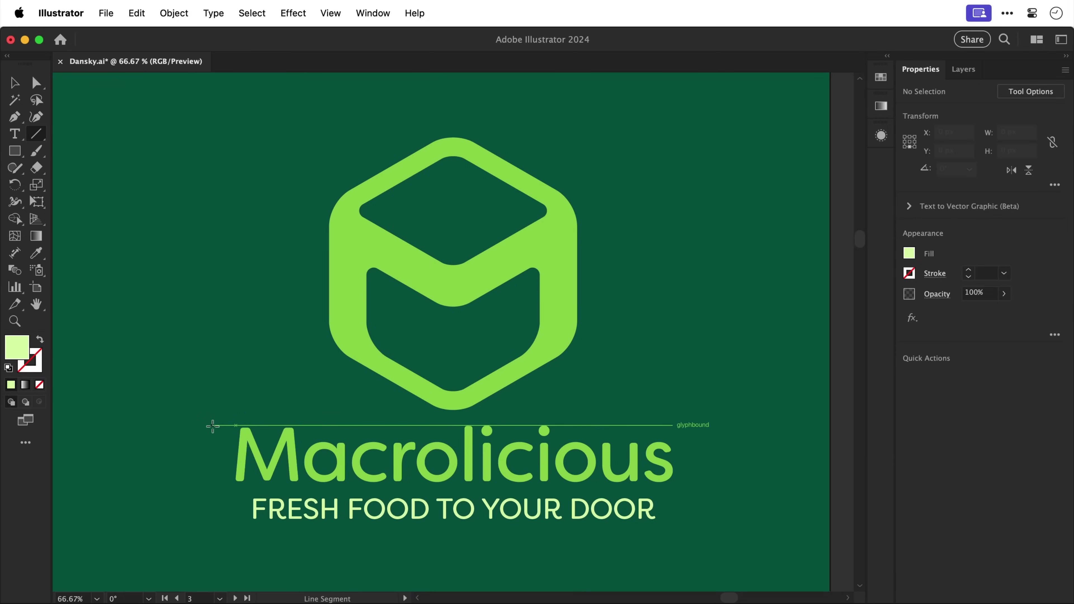
left_click_drag(213, 425, 697, 425)
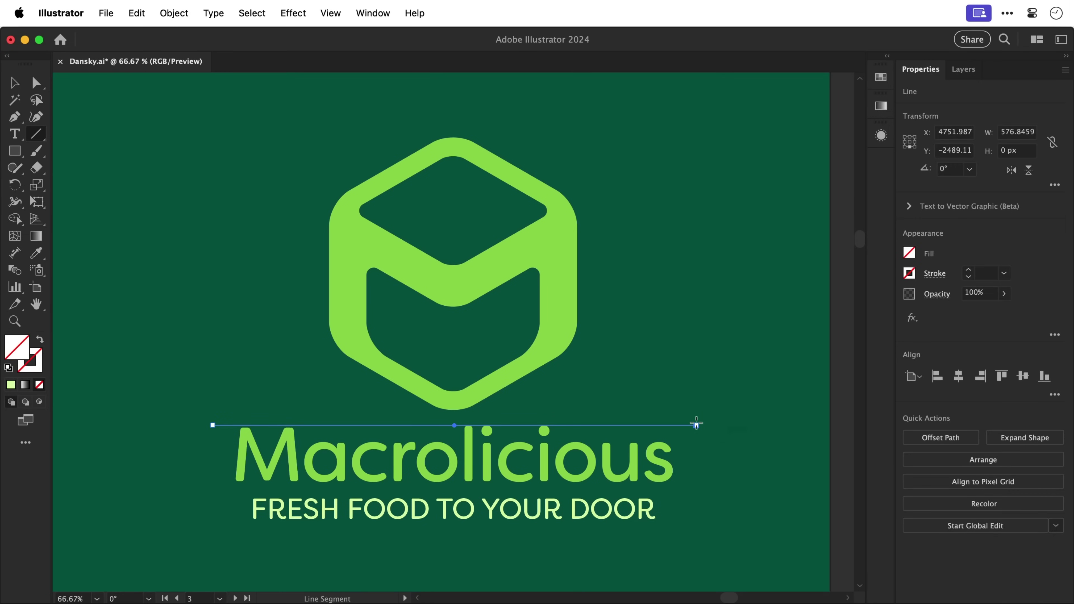
double_click(909, 273)
left_click_drag(786, 339, 790, 252)
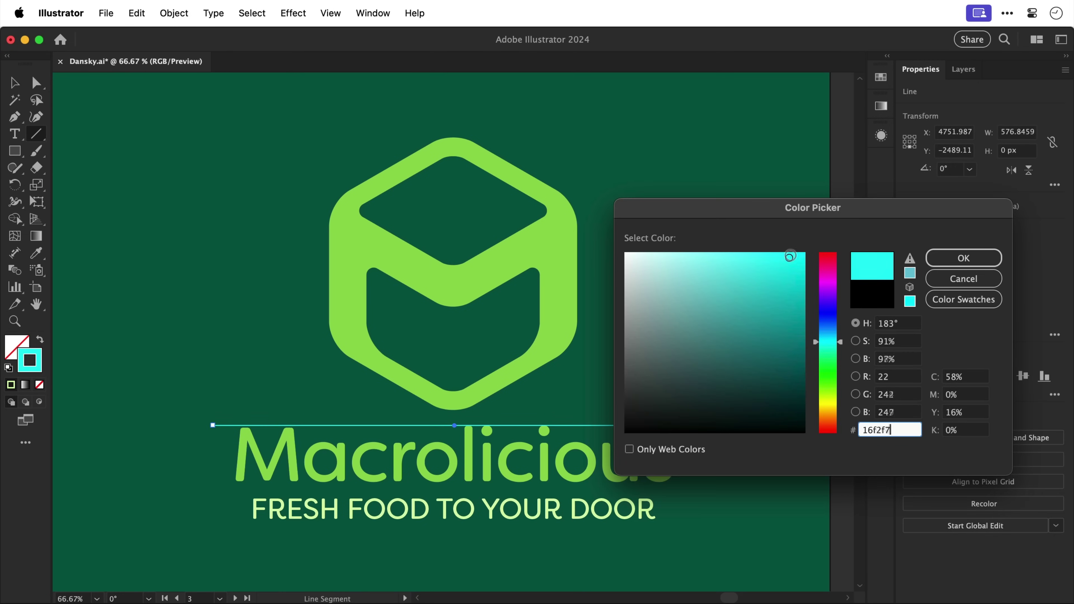
key("Return")
Copy the line into four lines reaching the baseline and distribute them evenly by vertical centre
key("v")
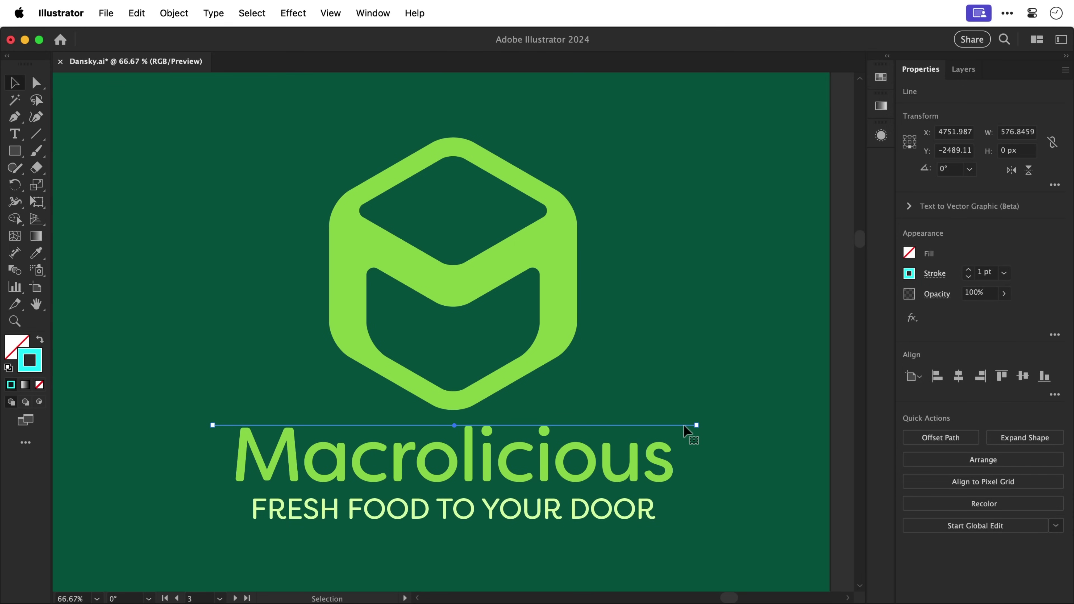
left_click_drag(684, 426, 684, 441)
key("super+d")
key("super+d")
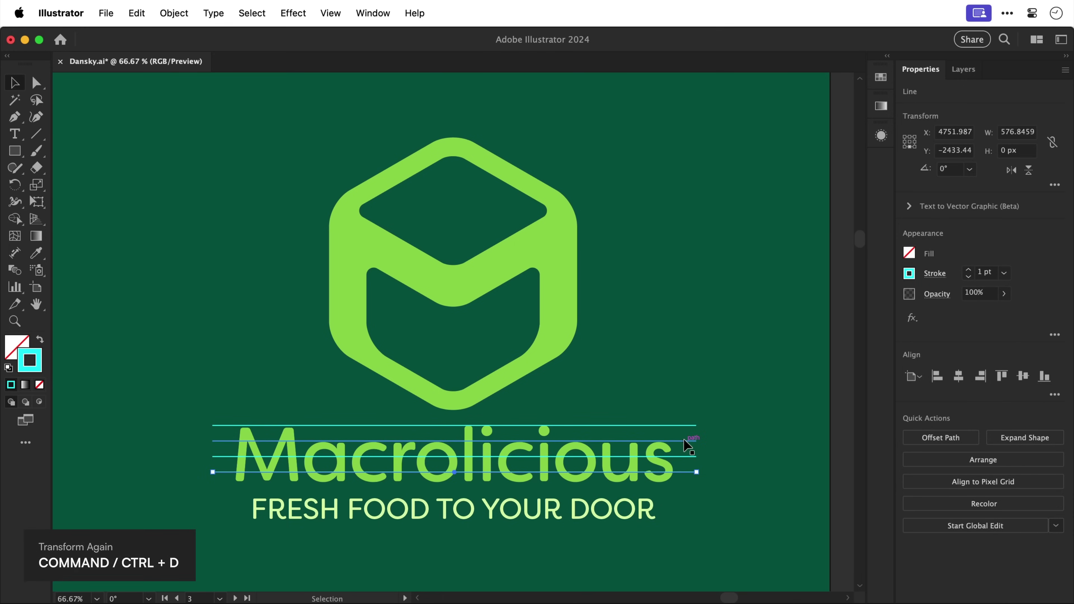
left_click_drag(684, 472, 682, 481)
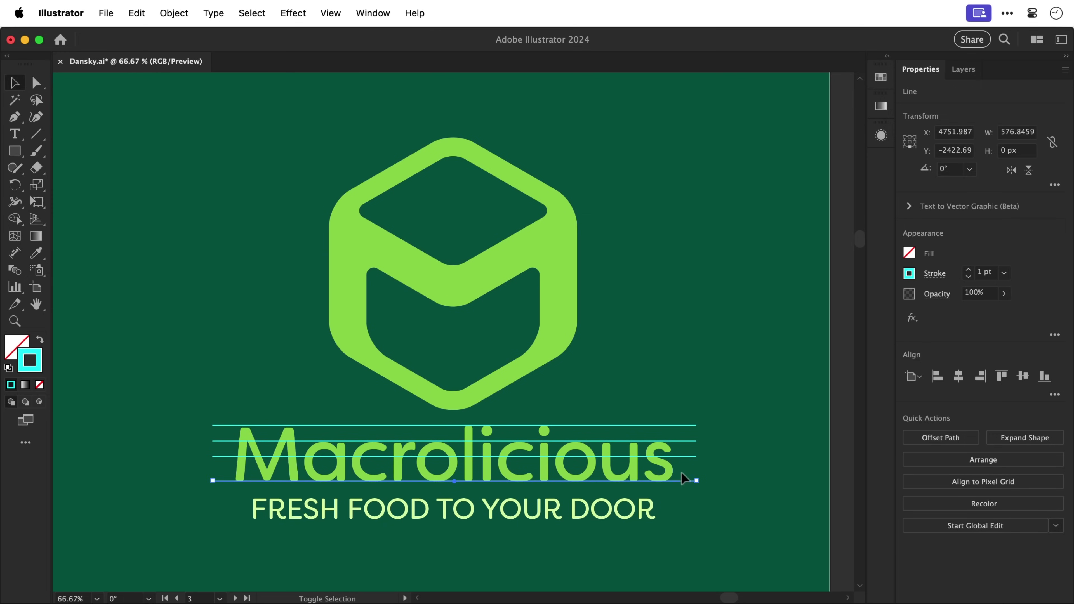
left_click(681, 457, "shift")
left_click(681, 441, "shift")
left_click(681, 426, "shift")
left_click(680, 427, "shift")
left_click(1053, 395)
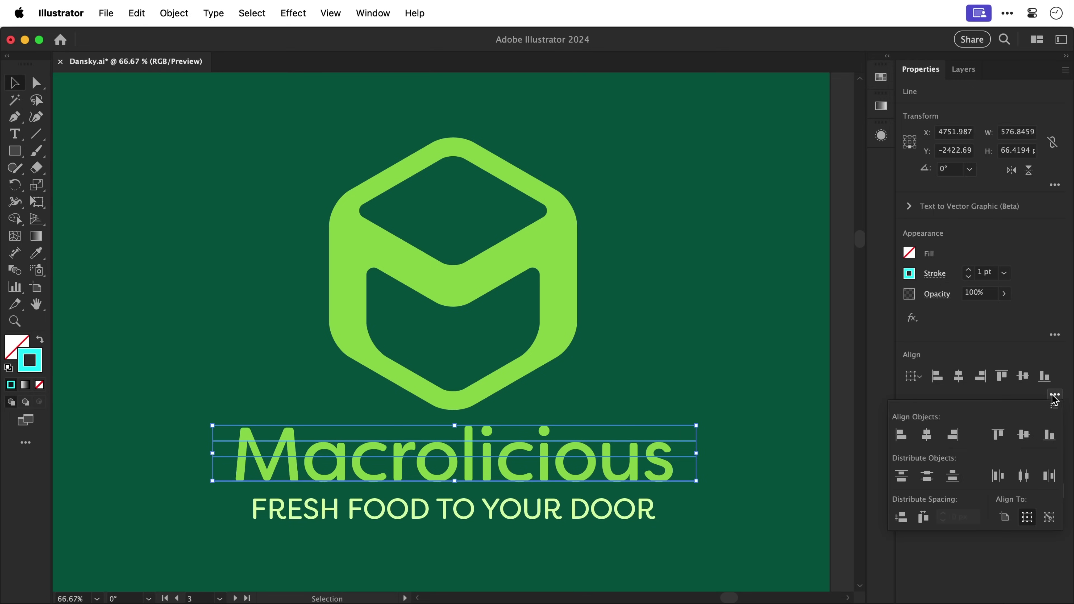
left_click(926, 477)
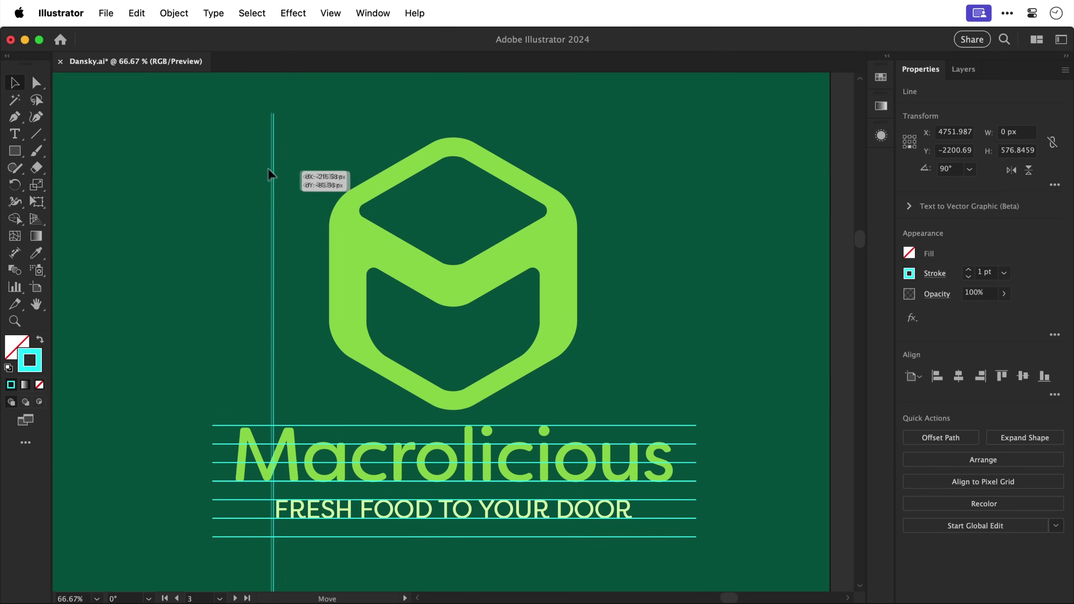
Place vertical lines on both sides of the logo and distribute them evenly across
left_click_drag(268, 169, 236, 145)
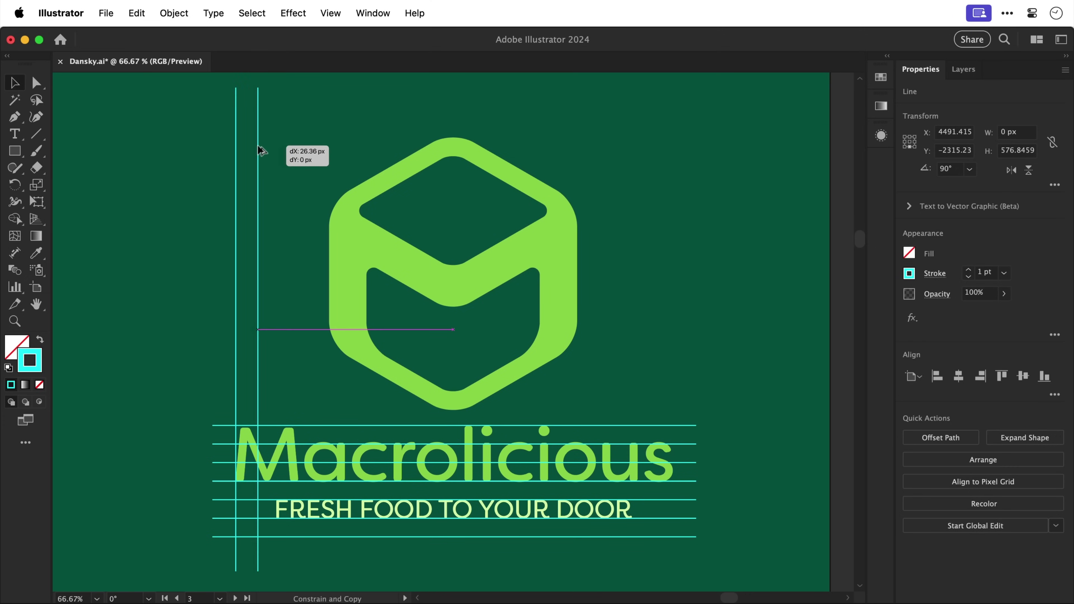
key("super+d")
left_click_drag(301, 144, 672, 155)
left_click(281, 155, "shift")
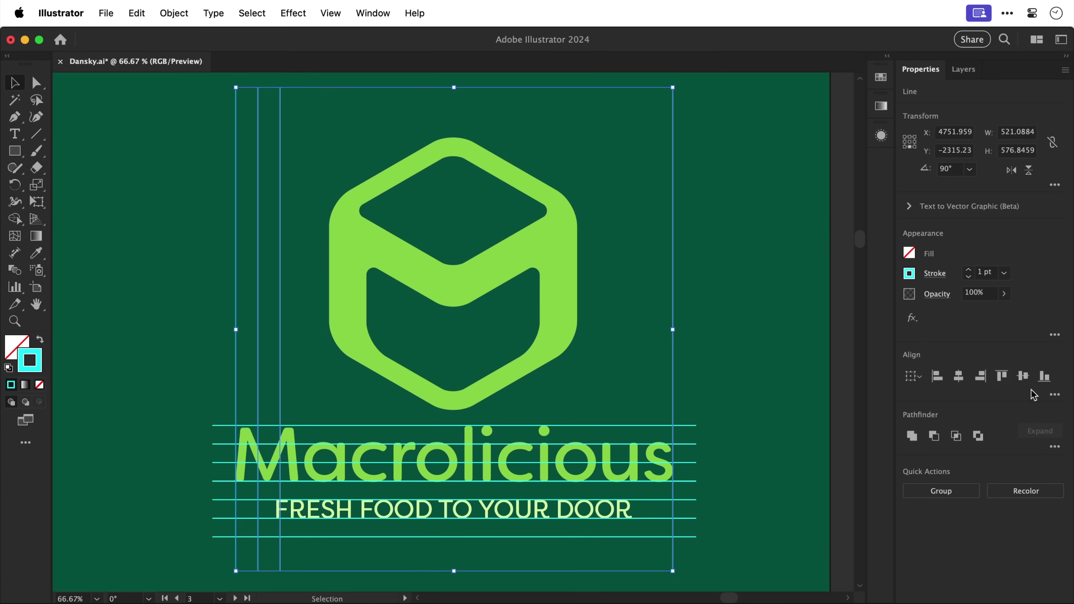
left_click(1055, 396)
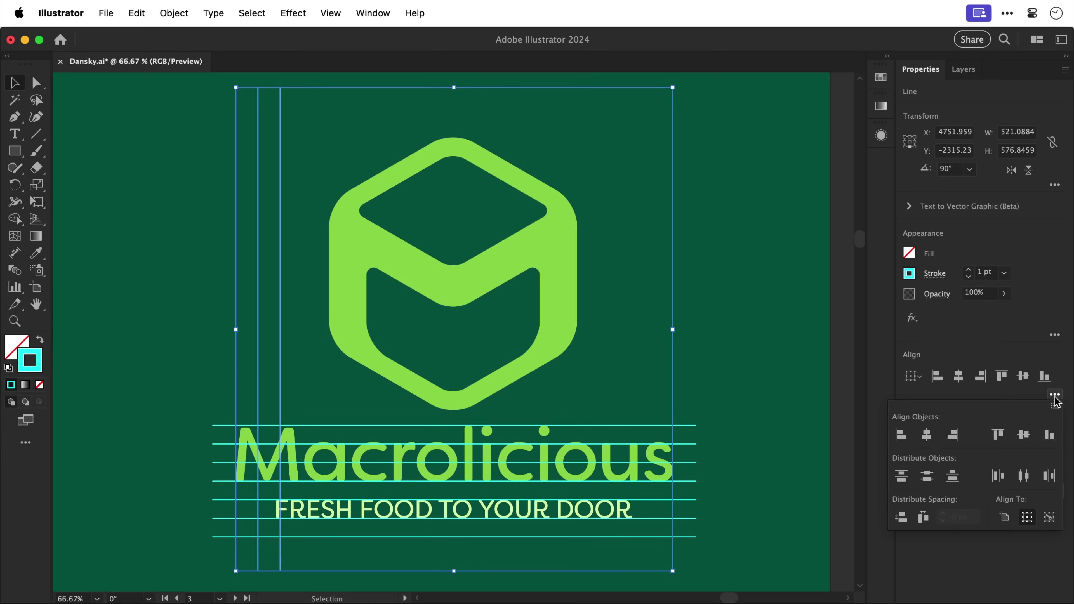
left_click(1024, 477)
Shrink the logo between the inner lines, add a grid line 64 px higher, and lower the hexagon onto it
left_click(554, 212)
left_click_drag(577, 139, 529, 189)
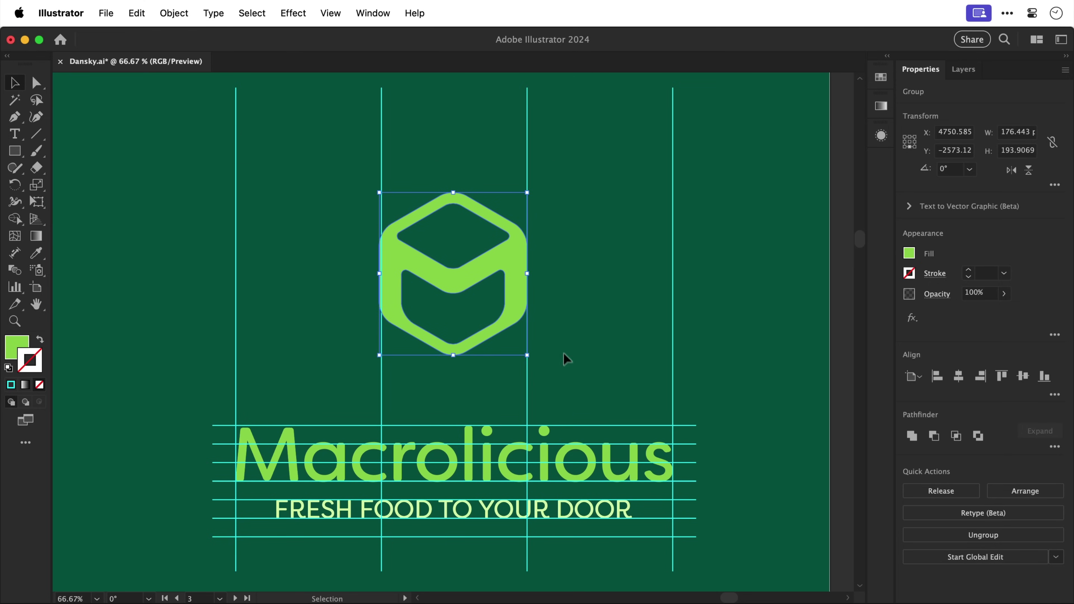
left_click_drag(588, 426, 587, 412)
left_click_drag(492, 334, 485, 386)
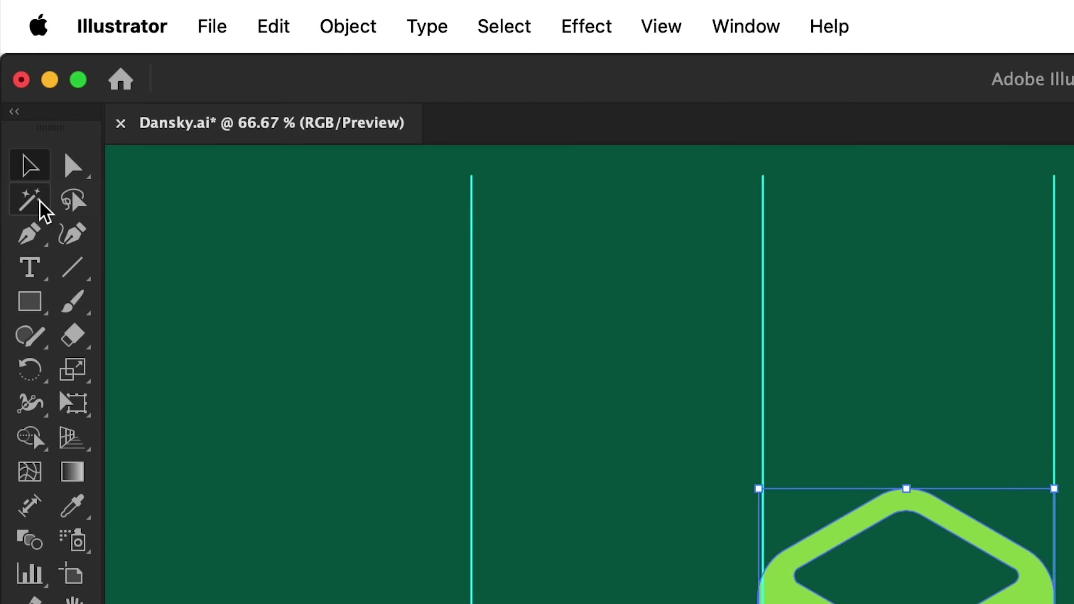
Delete all the cyan construction grid lines with the Magic Wand
left_click(20, 102)
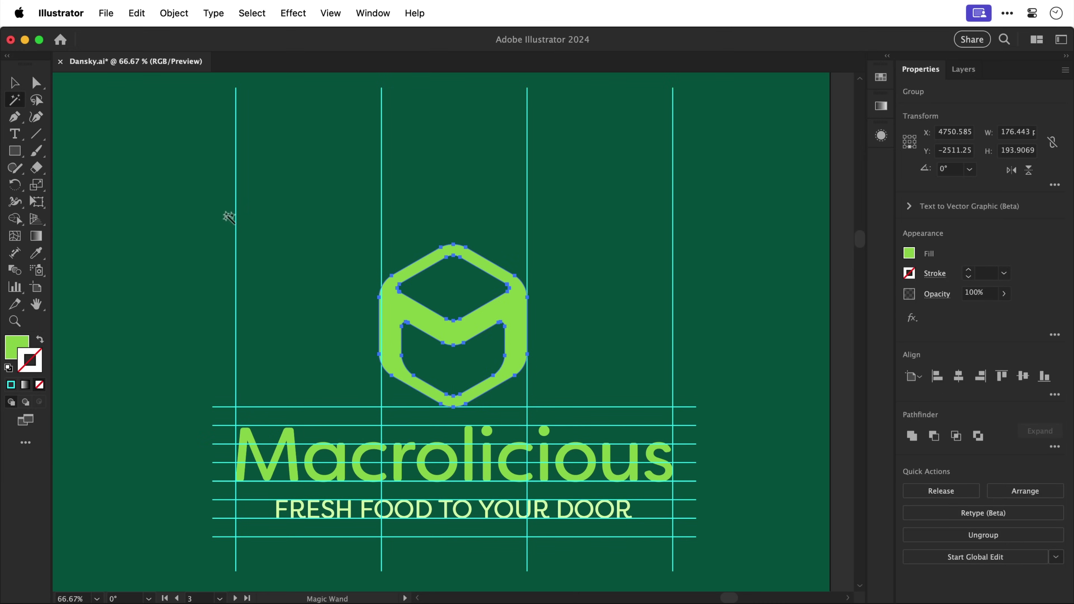
left_click(236, 223)
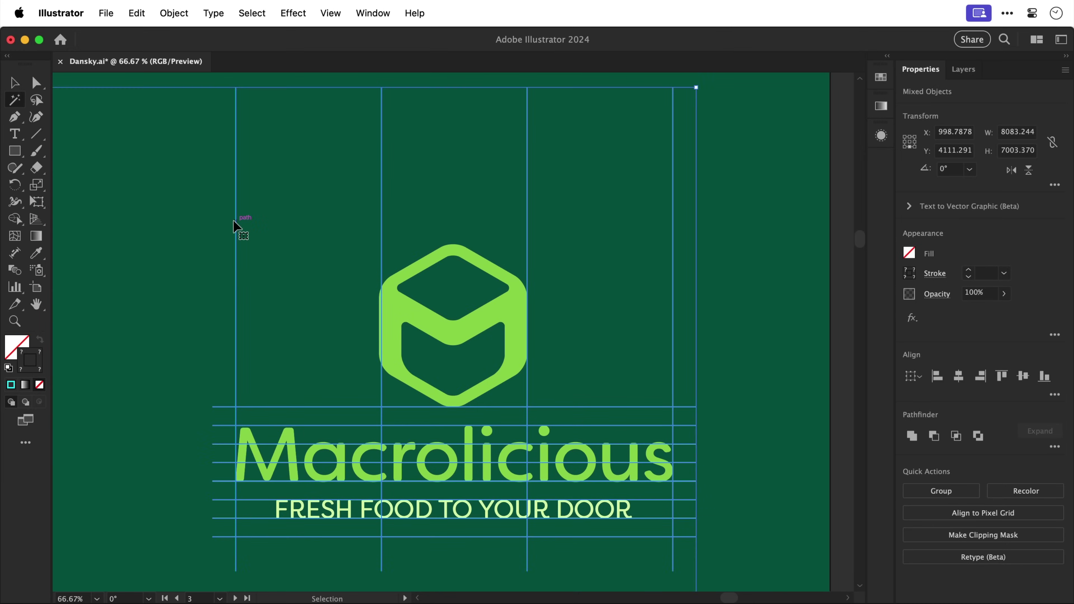
key("Delete")
key("v")
Delete the left logo version, then enlarge the remaining logo about 1.4 times and centre it
key("super+0")
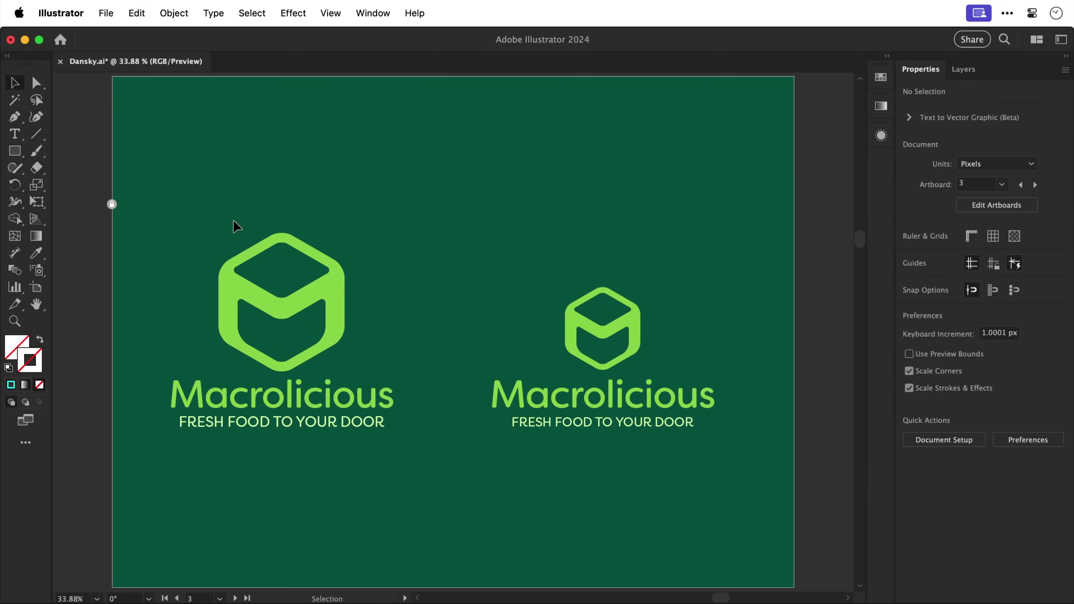
left_click_drag(204, 211, 475, 291)
key("Delete")
left_click_drag(560, 255, 614, 242)
left_click(613, 241)
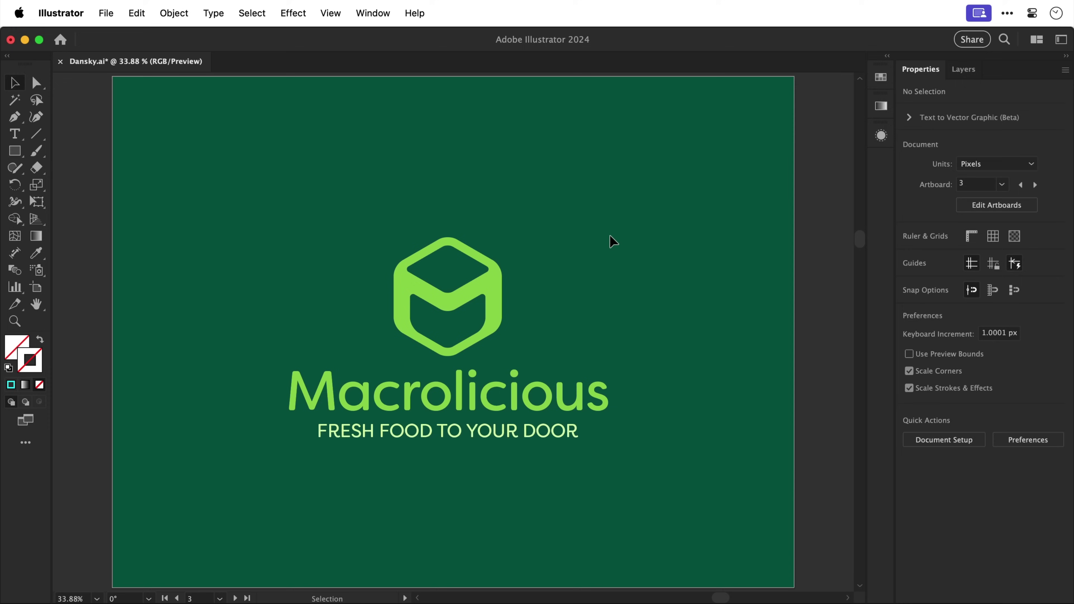
left_click(501, 298)
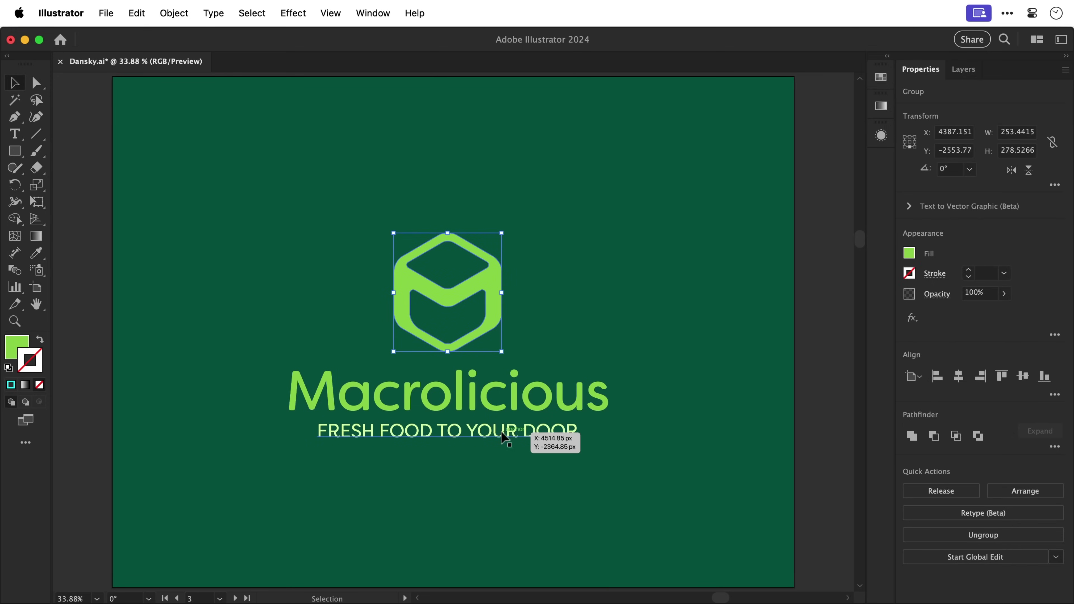
left_click(505, 438)
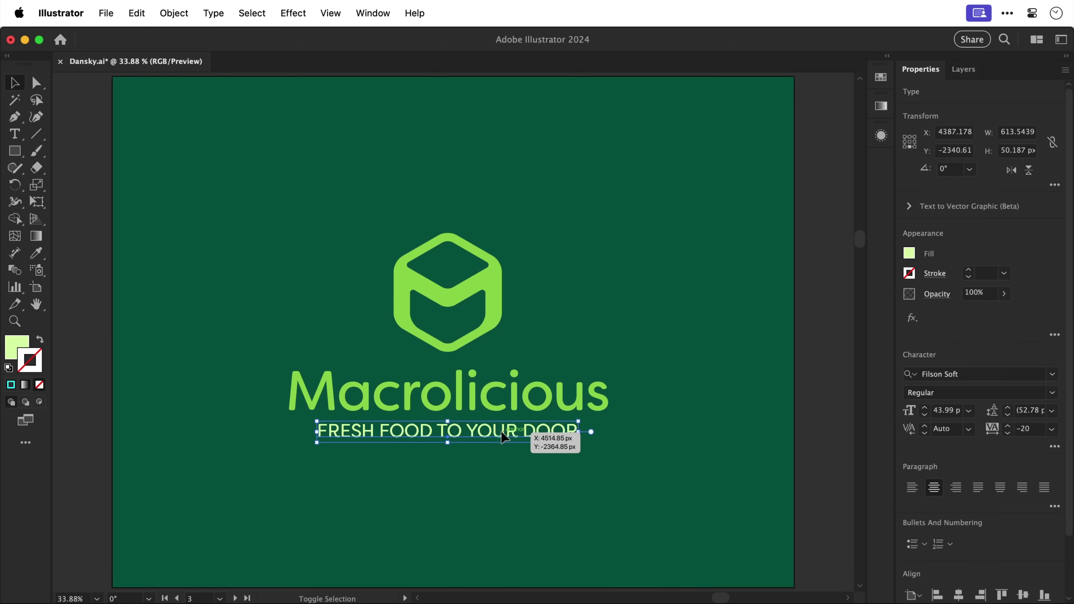
left_click(695, 328)
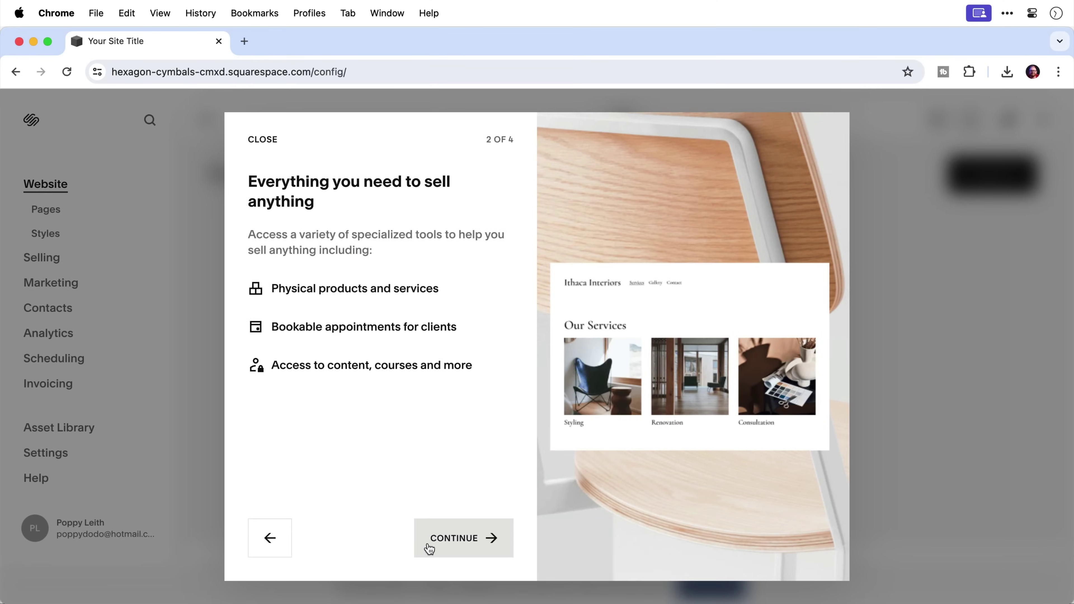
Continue the onboarding tour to step 3 of 4, Drive traffic to your site
left_click(429, 549)
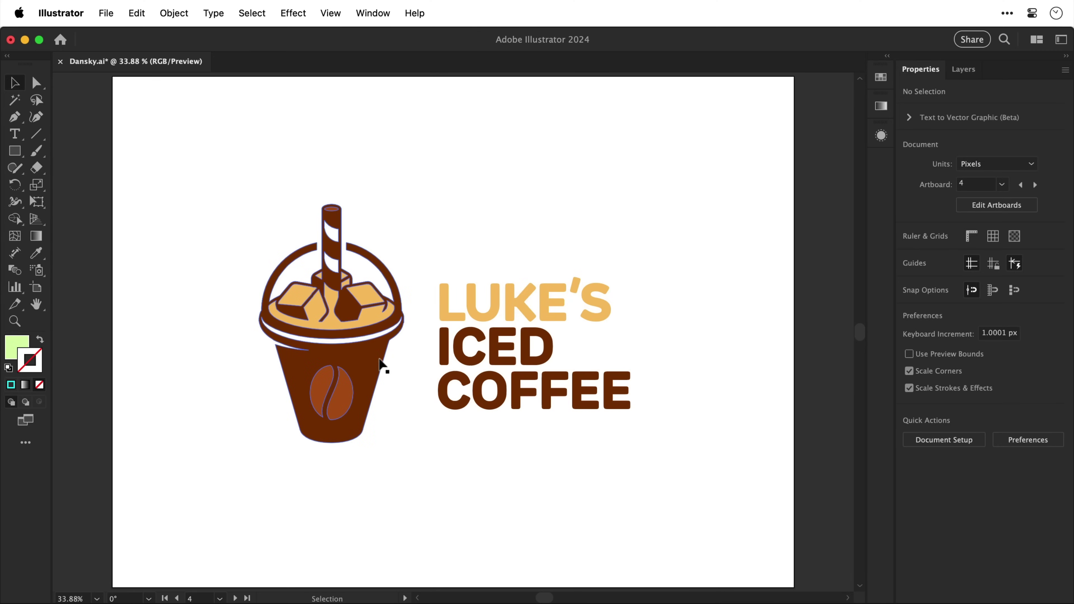
Move the cup illustration, rotate it to a tilt, and set it right beside the LUKE'S ICED COFFEE text
left_click_drag(375, 360, 352, 354)
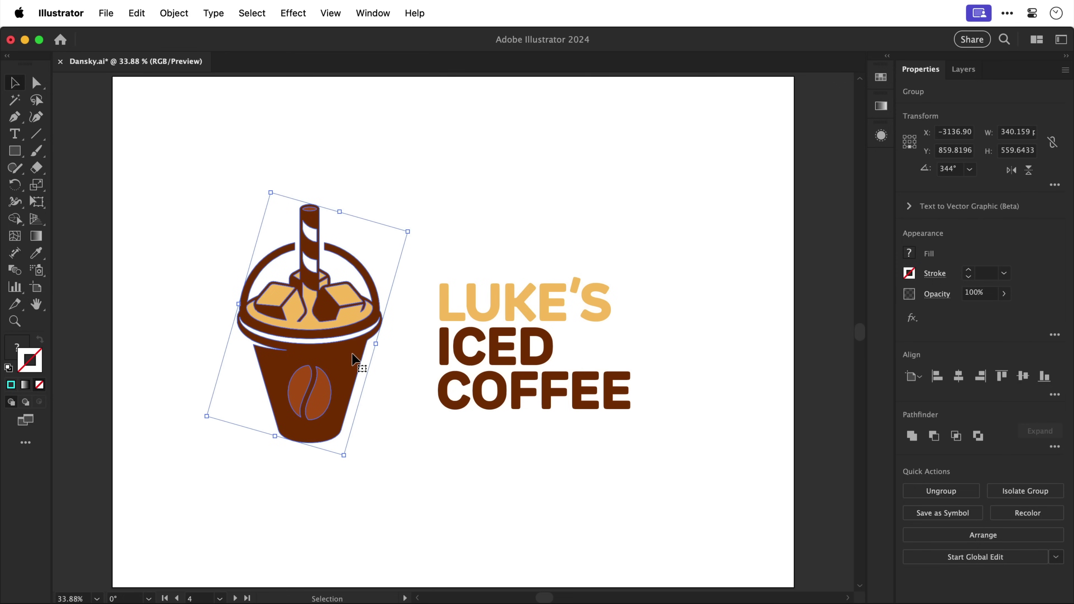
left_click_drag(412, 226, 368, 222)
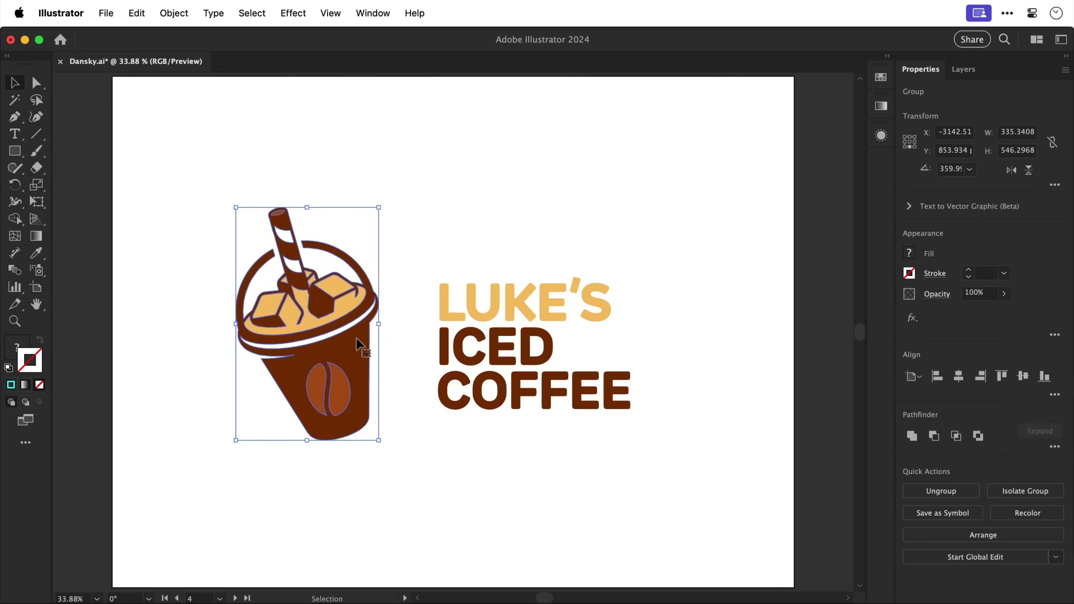
mouse_move(355, 339)
left_mouse_down()
mouse_move(415, 348)
mouse_move(375, 345)
left_mouse_up()
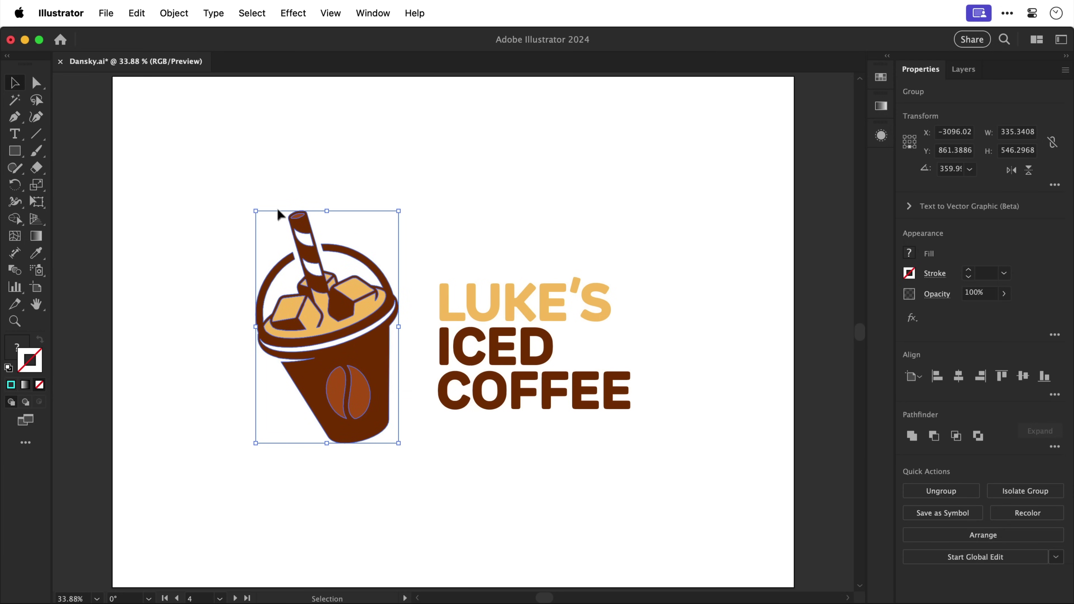
Align the cup and LUKE'S ICED COFFEE text on vertical centres, deselect, and fit the artboard in view
left_click_drag(648, 491, 649, 491)
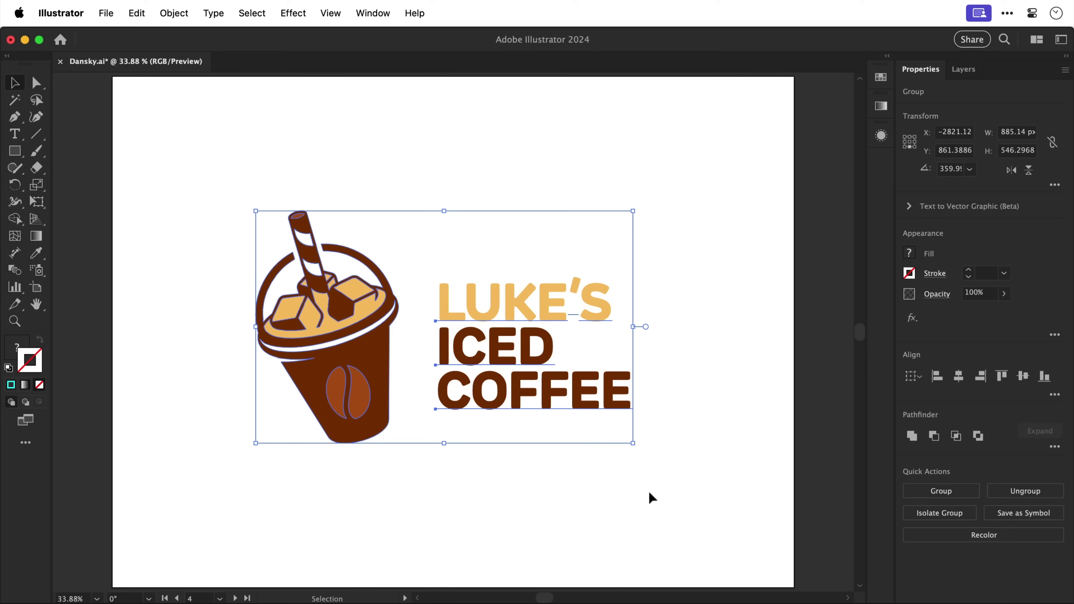
left_click(1024, 376)
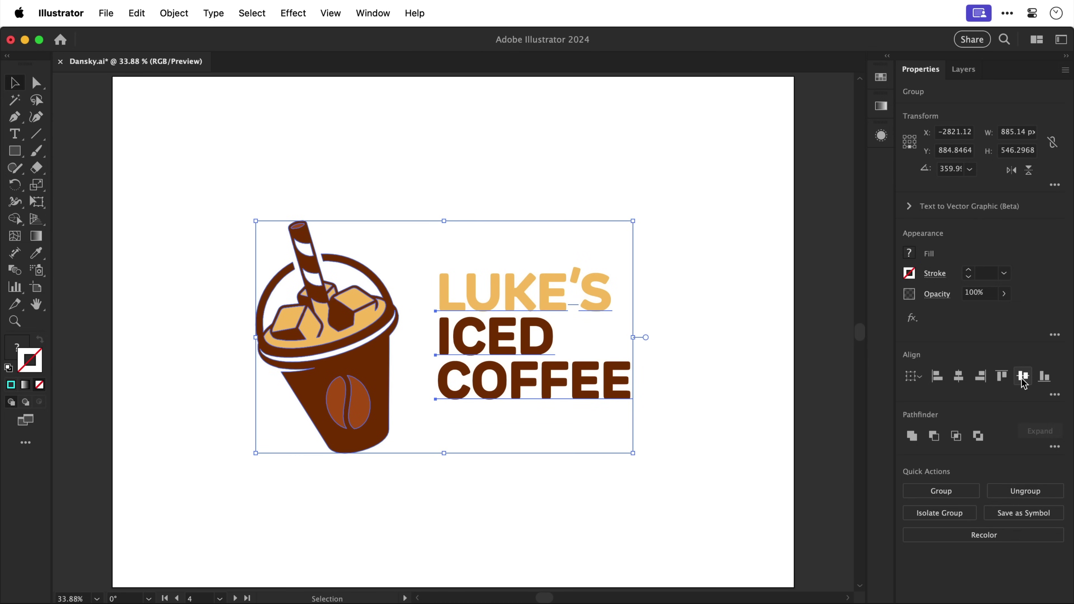
key("super+shift+a")
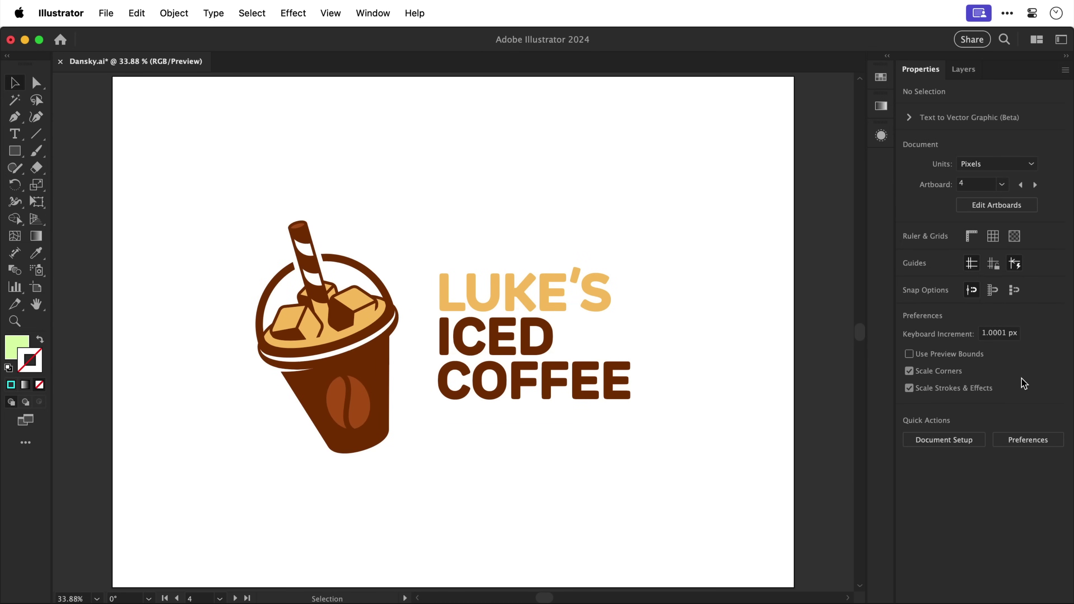
key("super+minus")
key("super+minus")
key("super+minus")
key("super+minus")
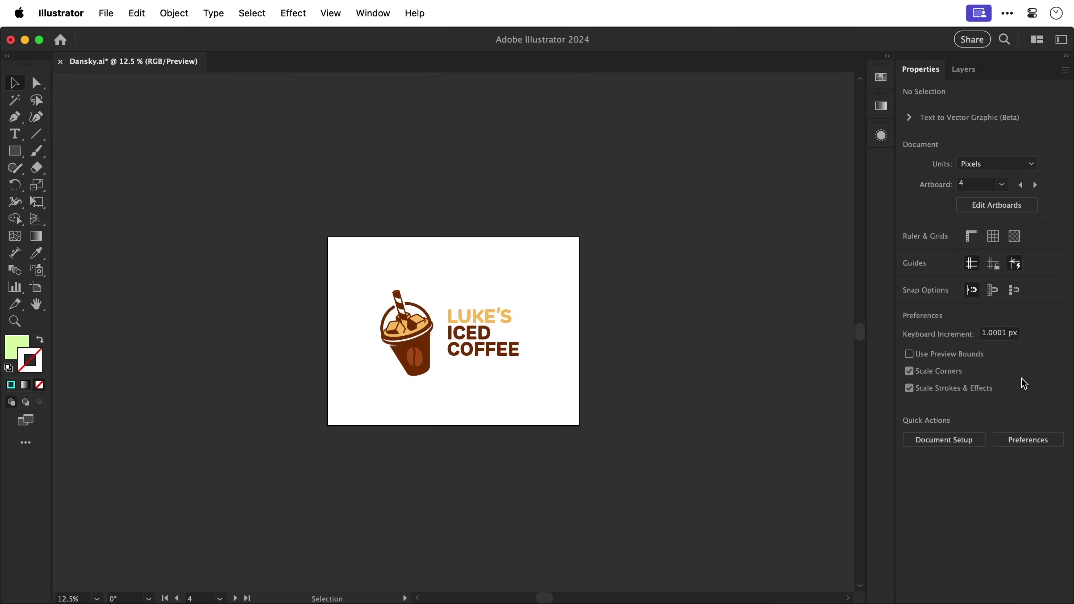
key("super+0")
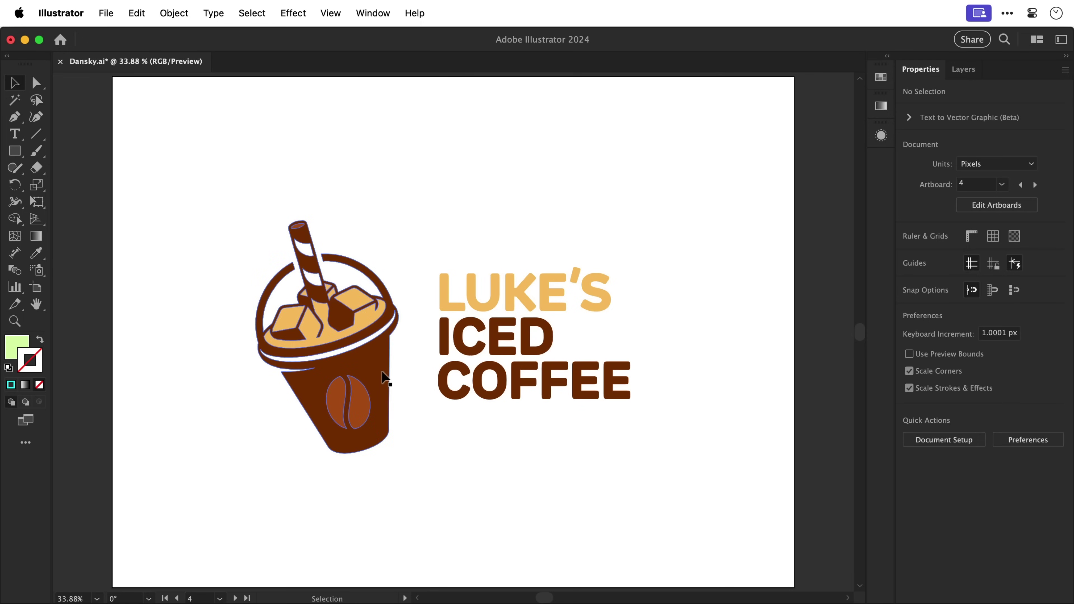
Raise the cup, scale it to about 284 by 463 px, nudge it nearer the text, and deselect
left_click_drag(383, 376, 382, 349)
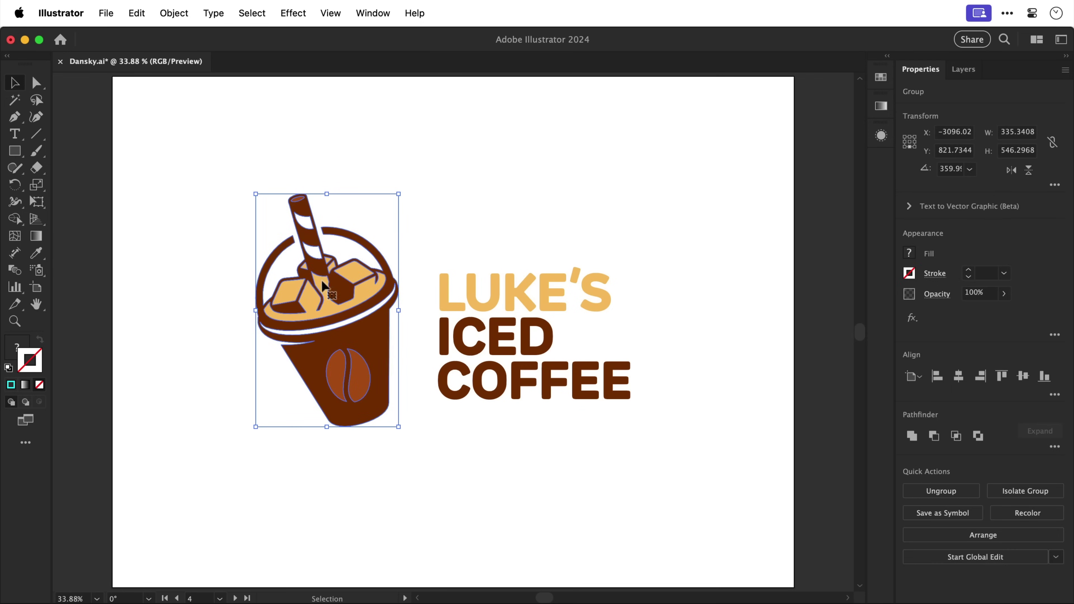
left_click_drag(256, 195, 272, 229)
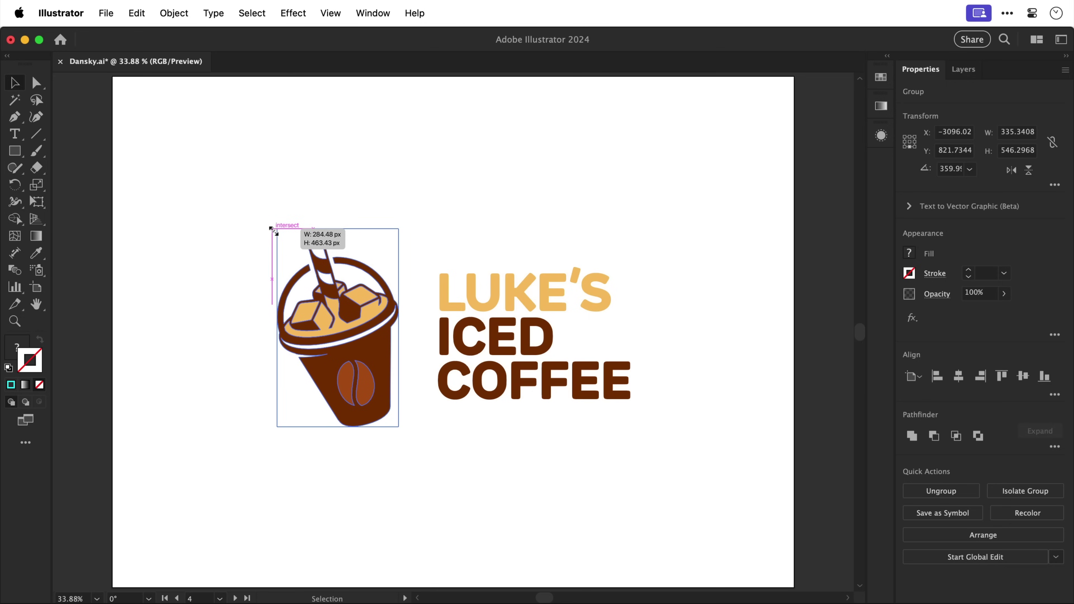
left_click_drag(317, 294, 354, 345)
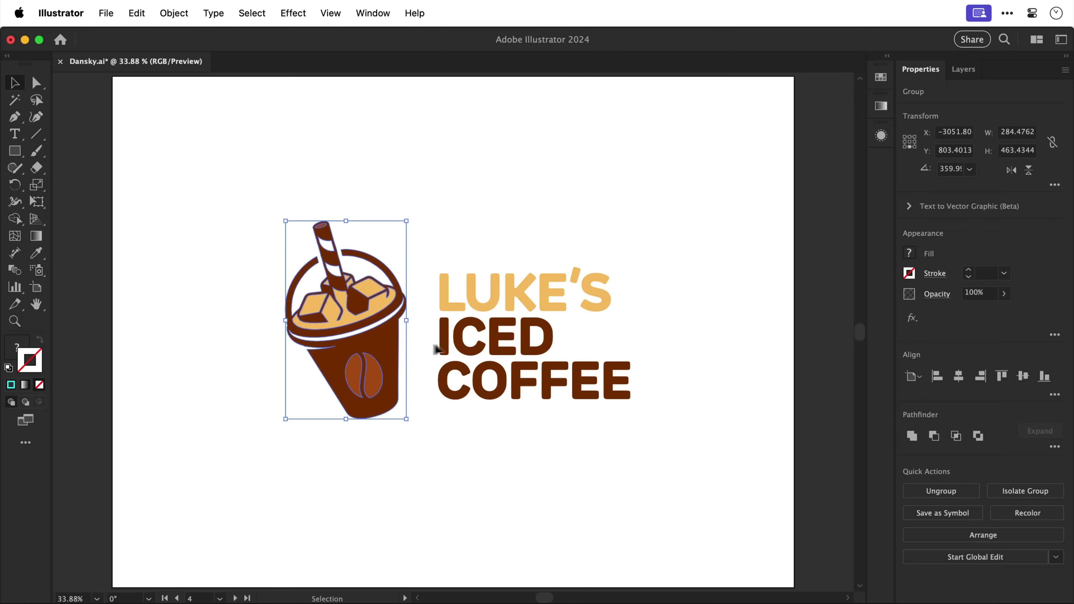
left_click(723, 336)
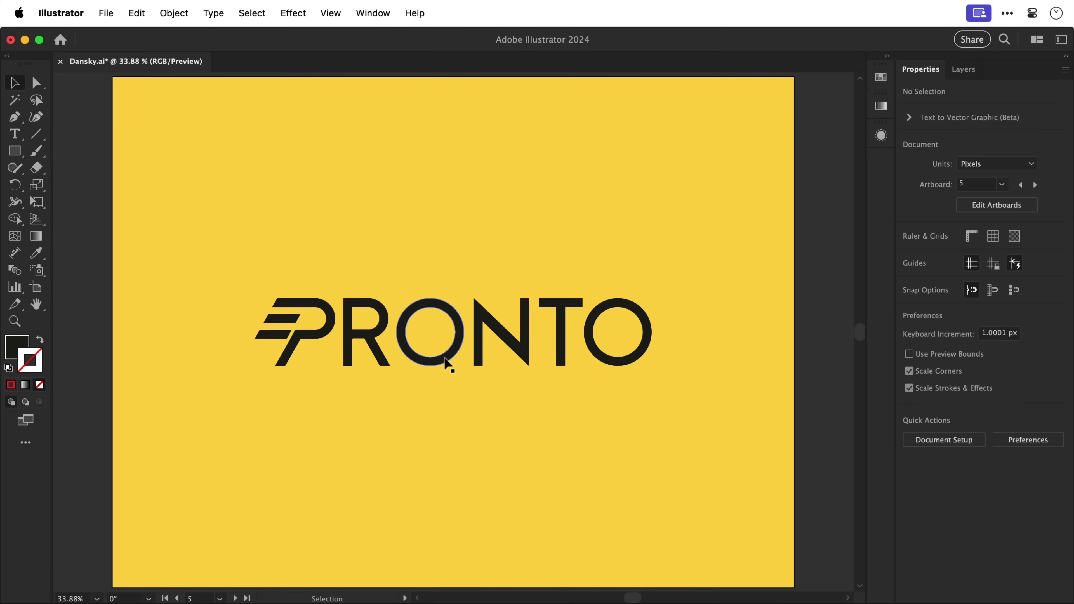
Copy the letter O past PRONTO's end, fade it to 30% opacity, and duplicate it to the left
left_click_drag(444, 357, 701, 362)
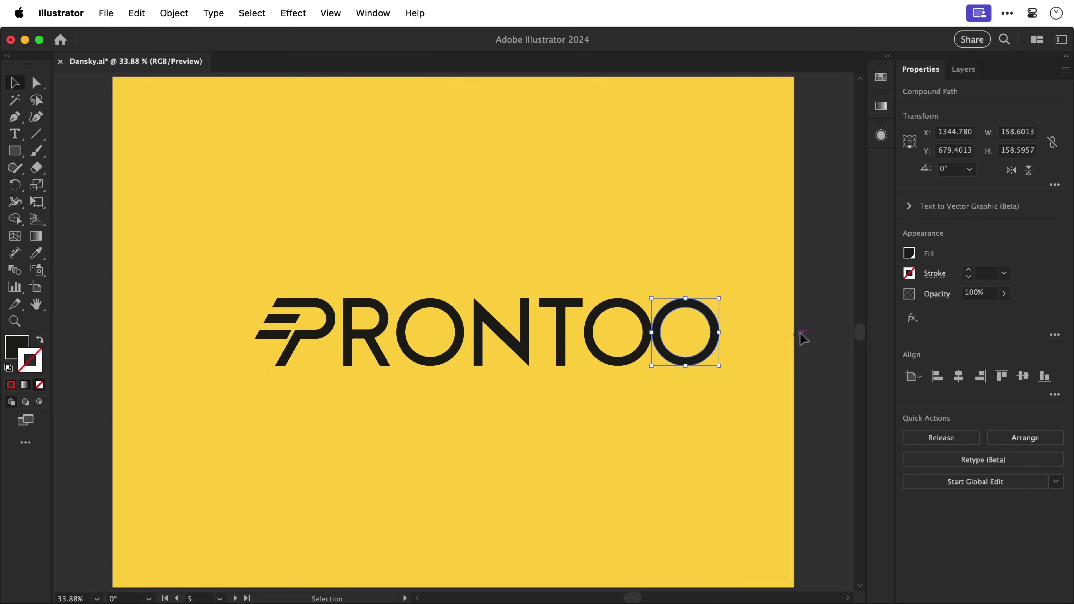
type("3")
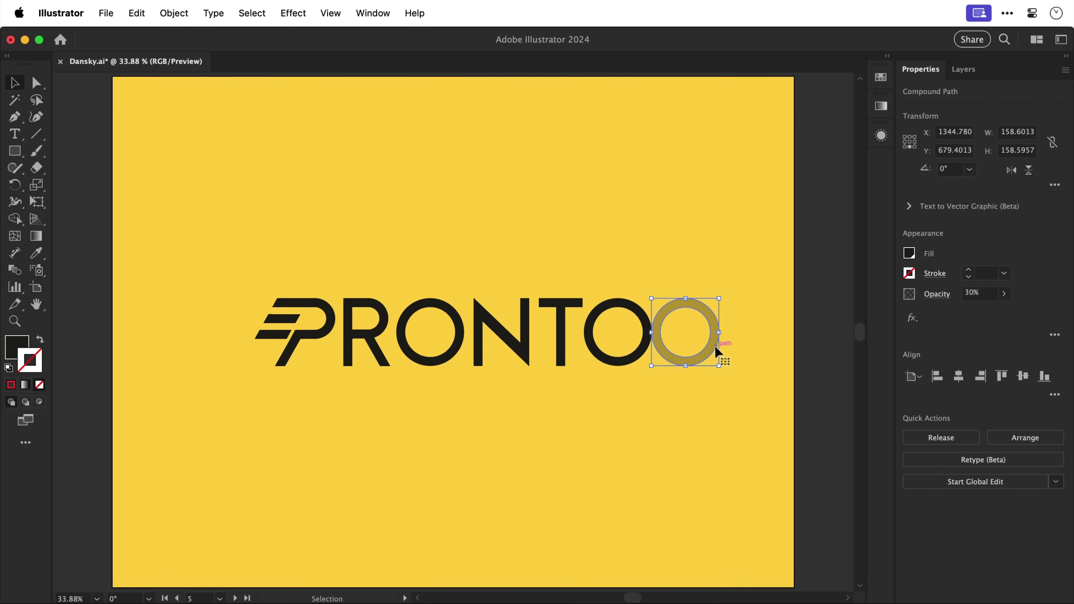
left_click_drag(715, 354, 448, 427)
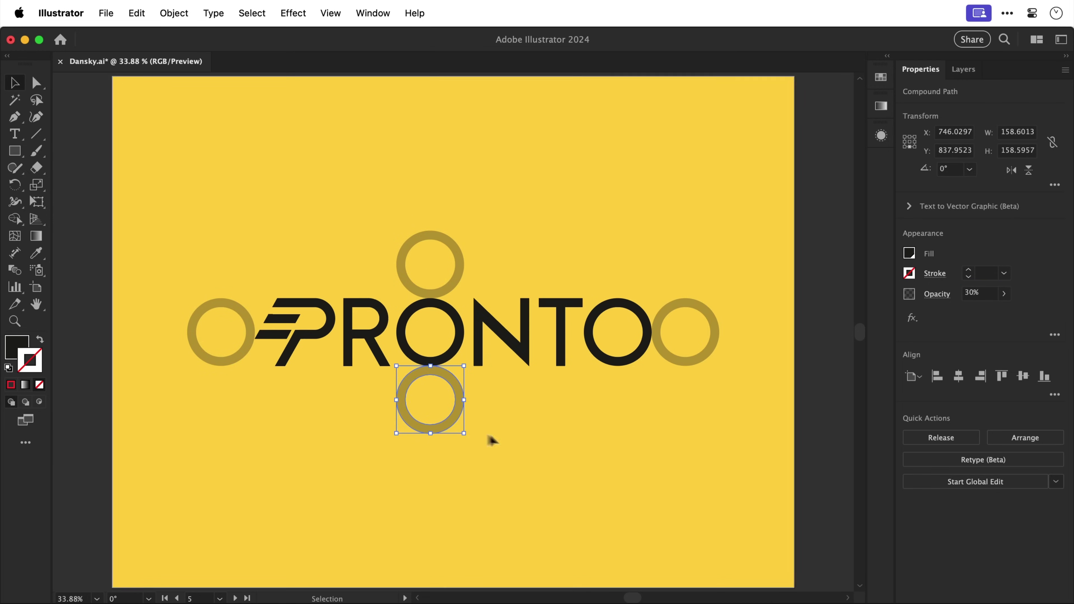
left_click(639, 486)
Paste the red rectangle grid around the logo and make its stroke a dashed line
key("super+alt+3")
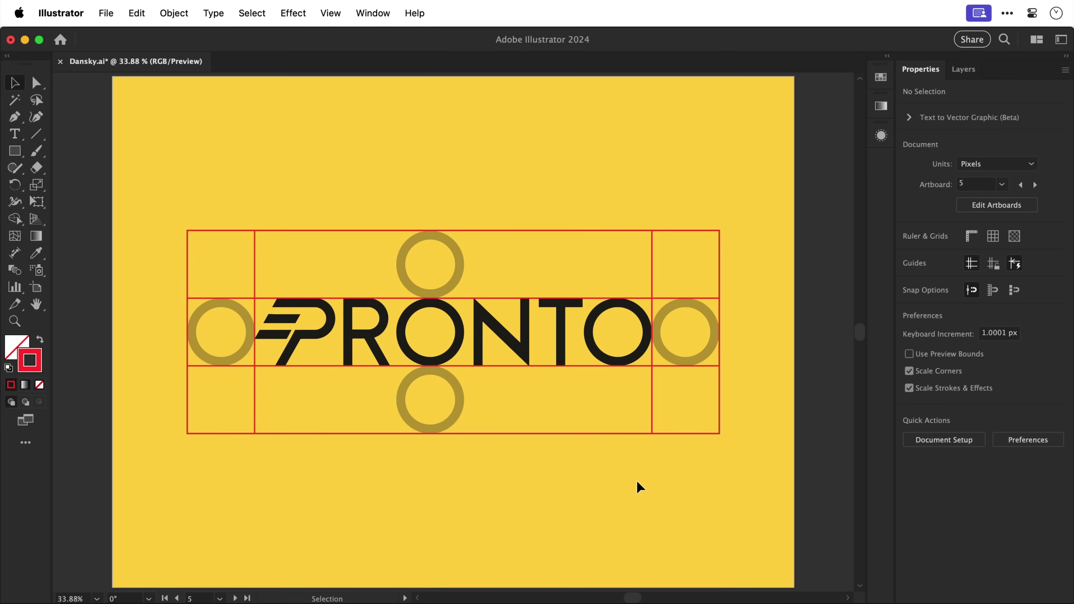
left_click(612, 435)
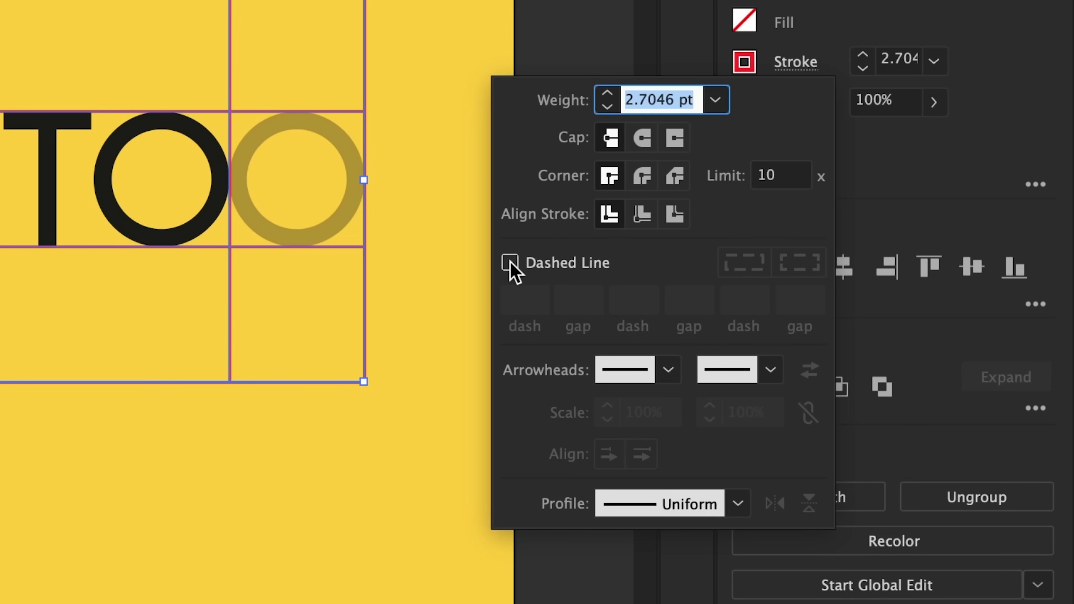
left_click(792, 374)
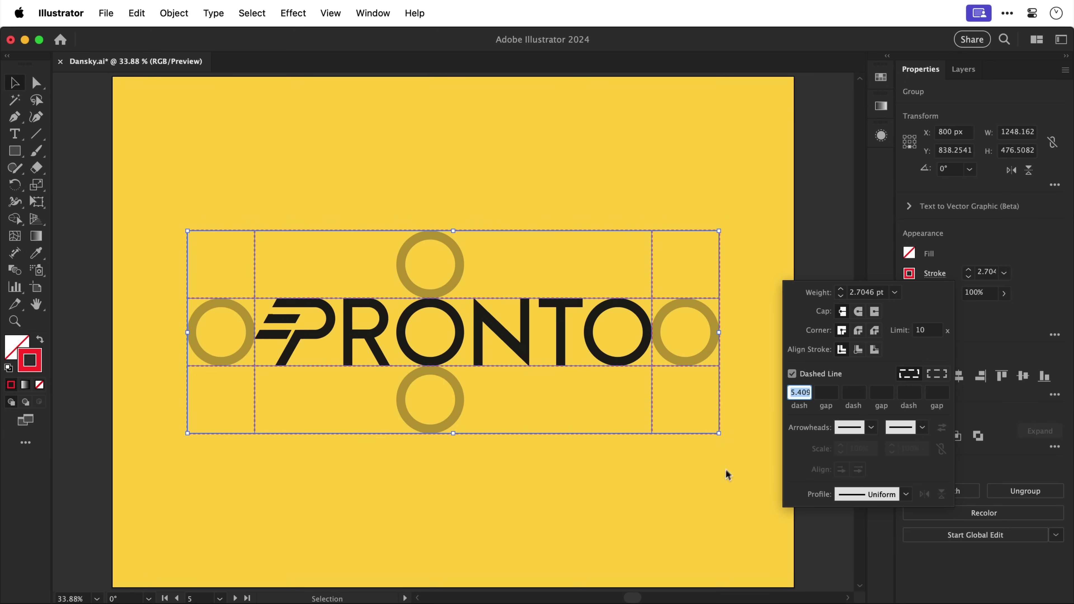
left_click(712, 494)
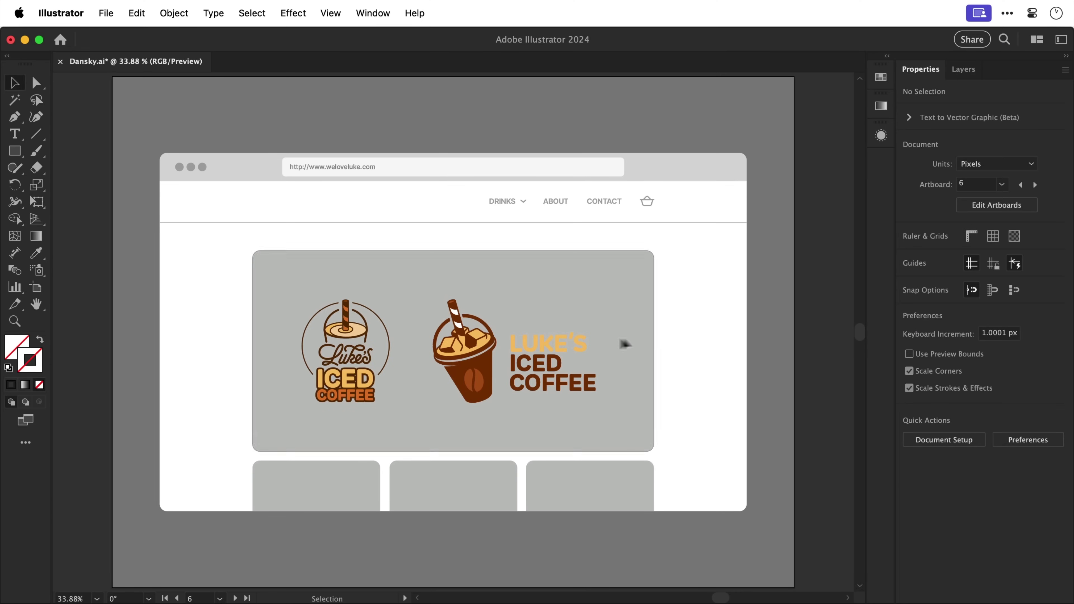
Shrink the circular badge logo and move it into the header's left side
left_click(360, 332)
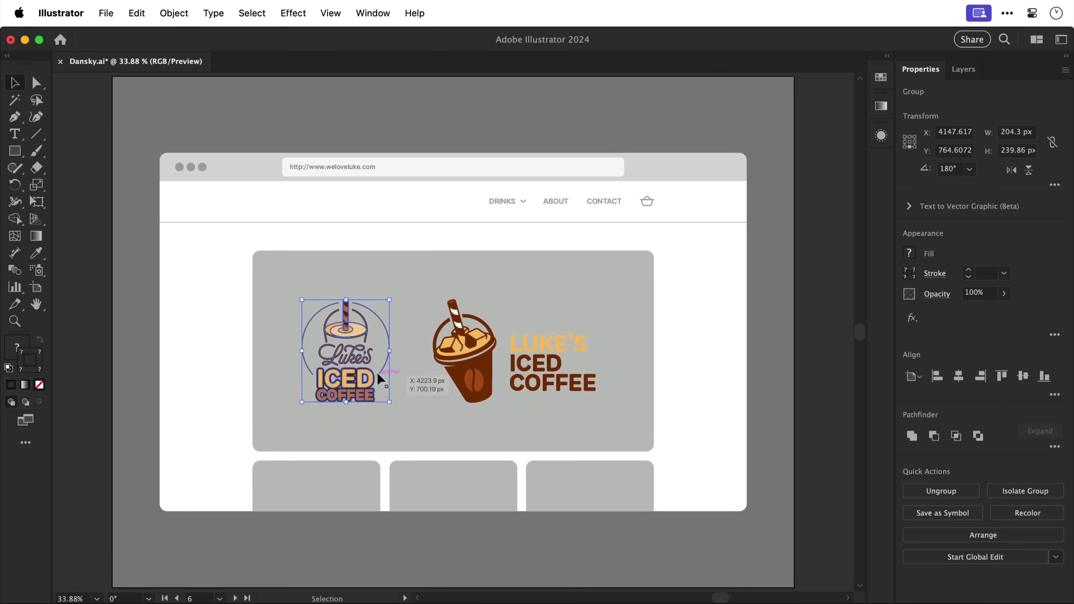
left_click_drag(389, 402, 270, 217)
key("super+equal")
key("super+equal")
key("super+equal")
key("super+equal")
left_click_drag(521, 252, 507, 266)
left_click_drag(482, 309, 424, 304)
Delete the small circular badge from the header
key("super+shift+a")
key("super+0")
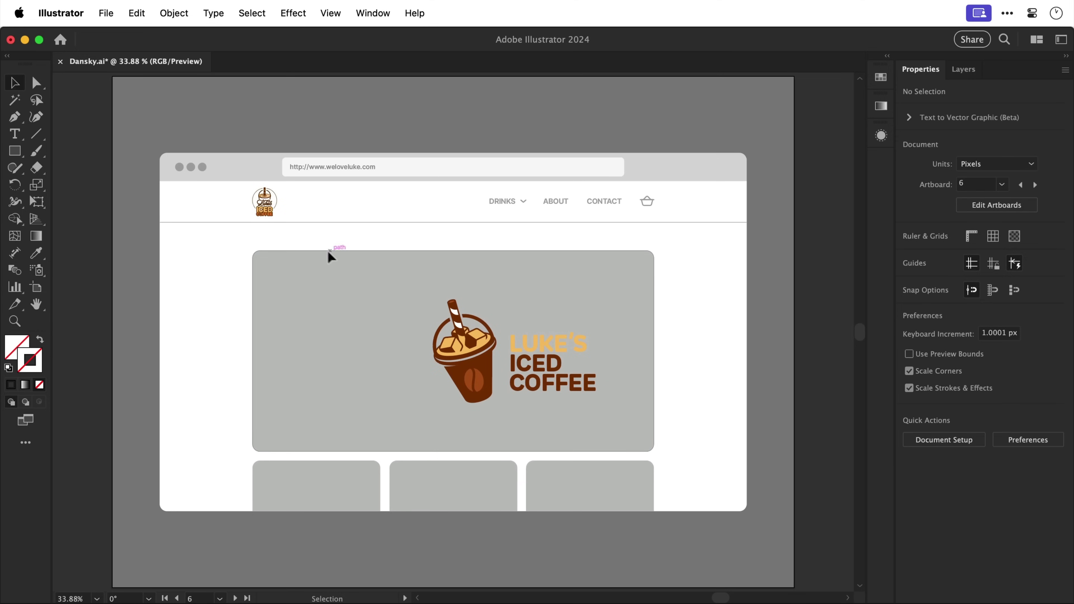
left_click(270, 212)
key("Delete")
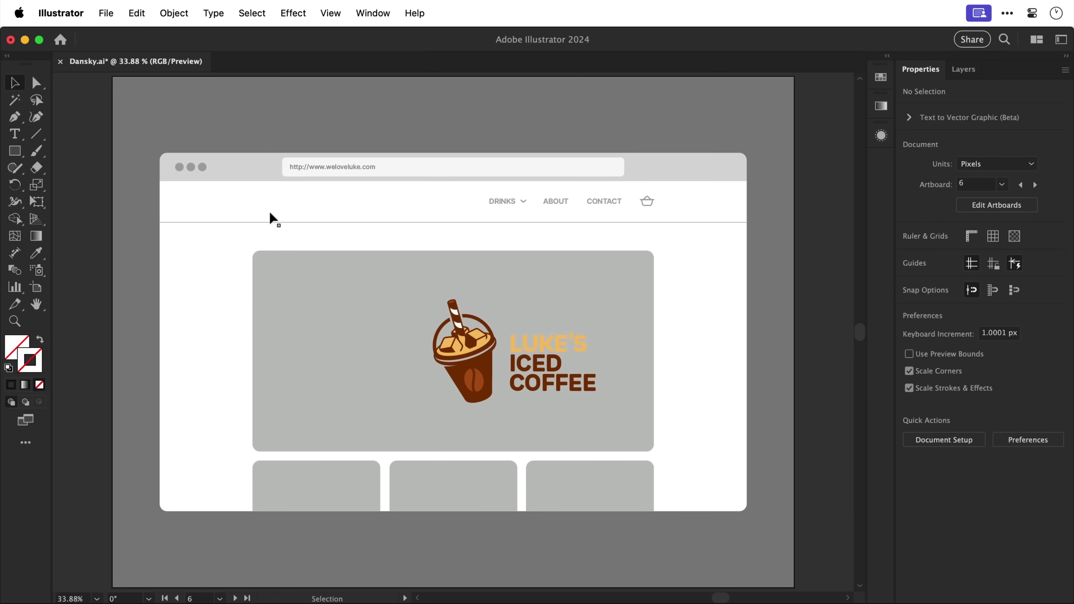
Move the cup-and-text logo into the header's top left and scale it down to header size
left_click(481, 359)
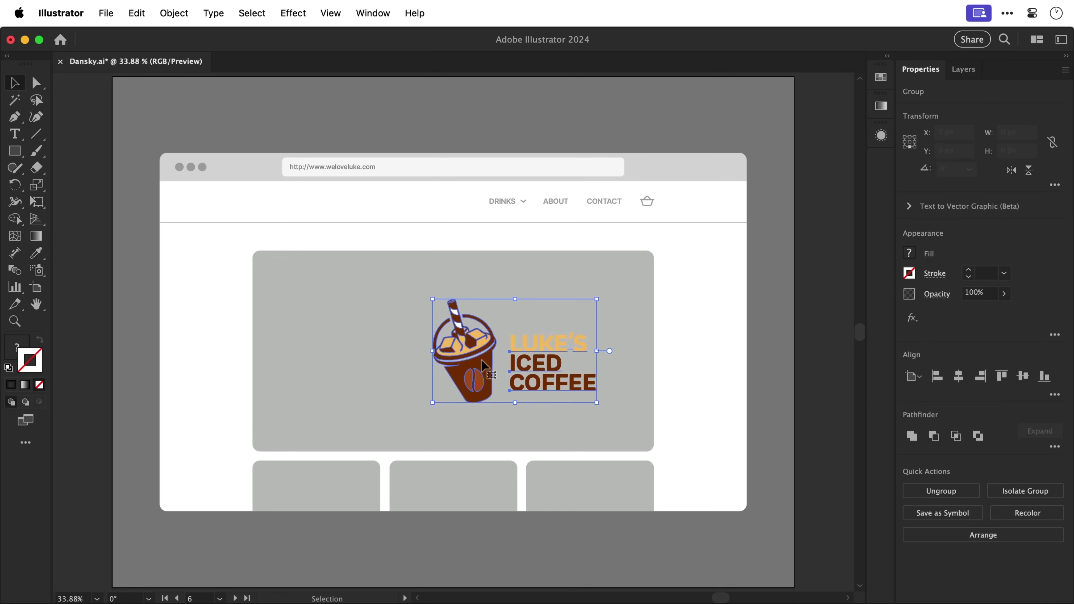
left_click_drag(481, 359, 301, 237)
left_click_drag(416, 280, 314, 228)
key("super+1")
left_click_drag(534, 305, 534, 307)
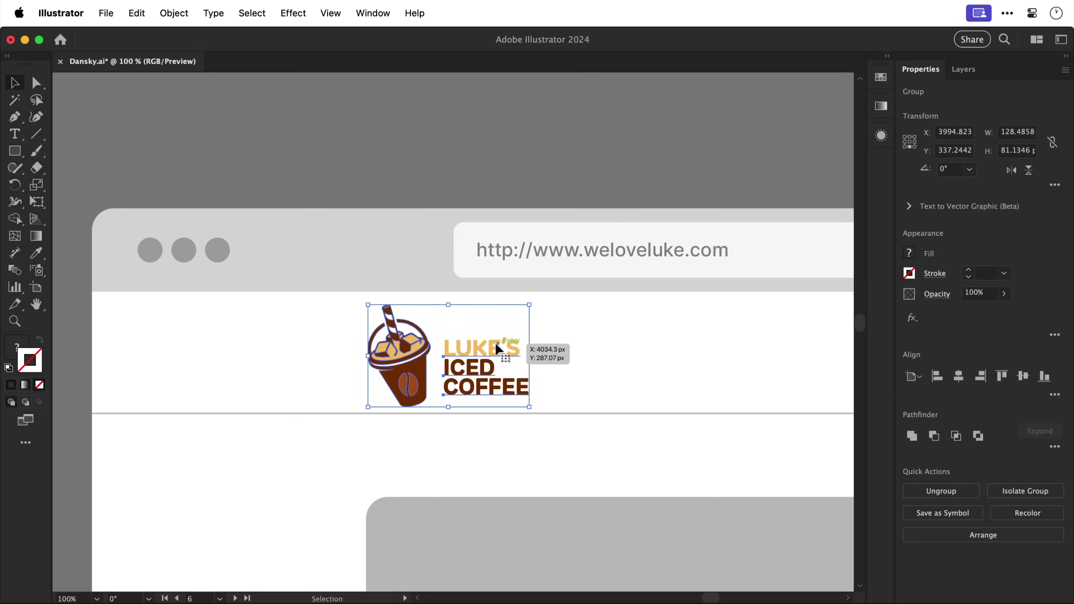
left_click_drag(495, 344, 493, 332)
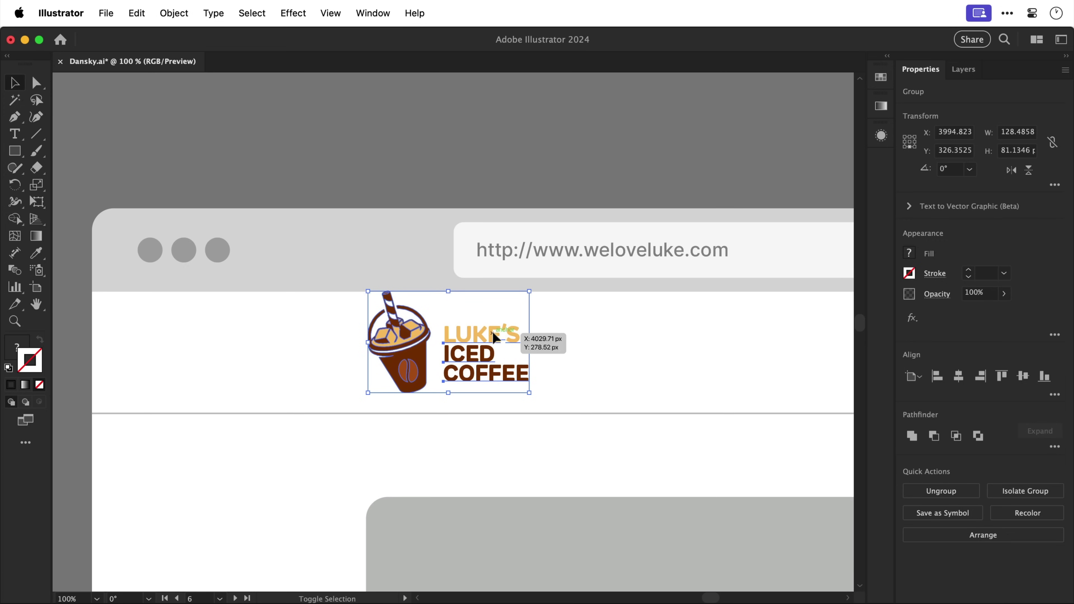
key("super+shift+a")
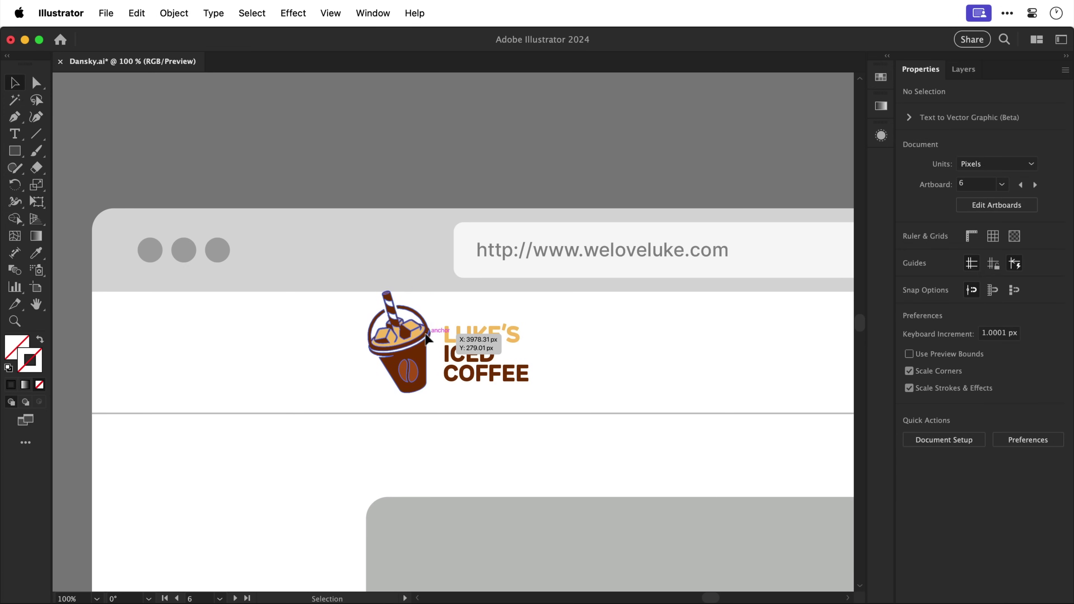
Shrink the cup icon on its own beside the text
left_click(404, 334)
left_click_drag(367, 291, 382, 324)
key("super+shift+a")
key("super+=")
Group the cup with the LUKE'S ICED COFFEE text and enlarge the group slightly
left_click(451, 353, "shift")
left_click(507, 409, "shift")
key("super+g")
left_click_drag(591, 442, 616, 451)
left_click(615, 452)
key("super+0")
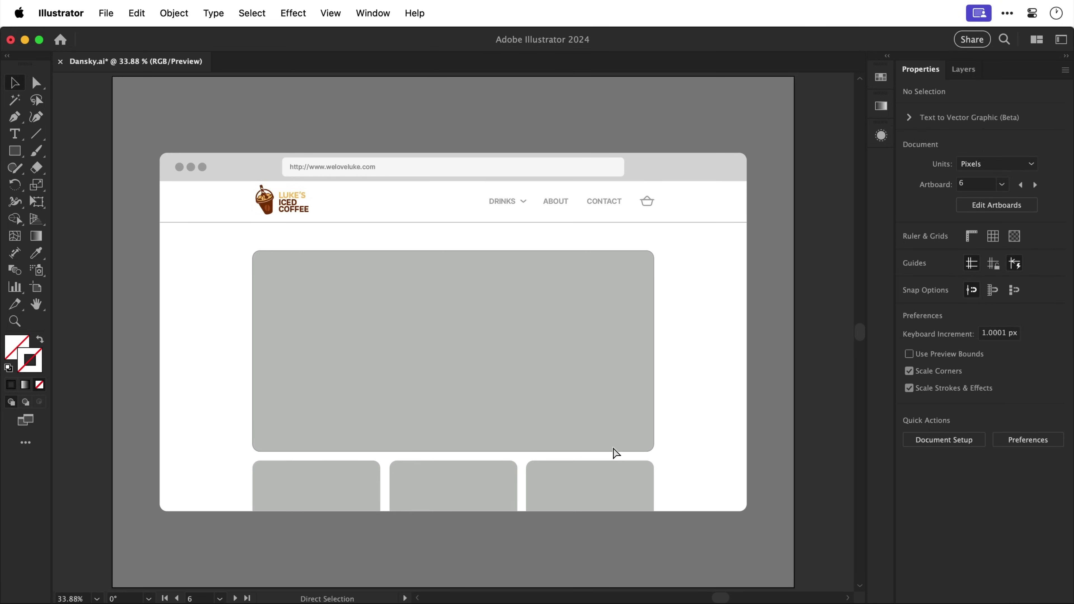
Cut the one-line logo from below the artboard, delete the stacked header logo, and paste the one-line logo in
key("super+minus")
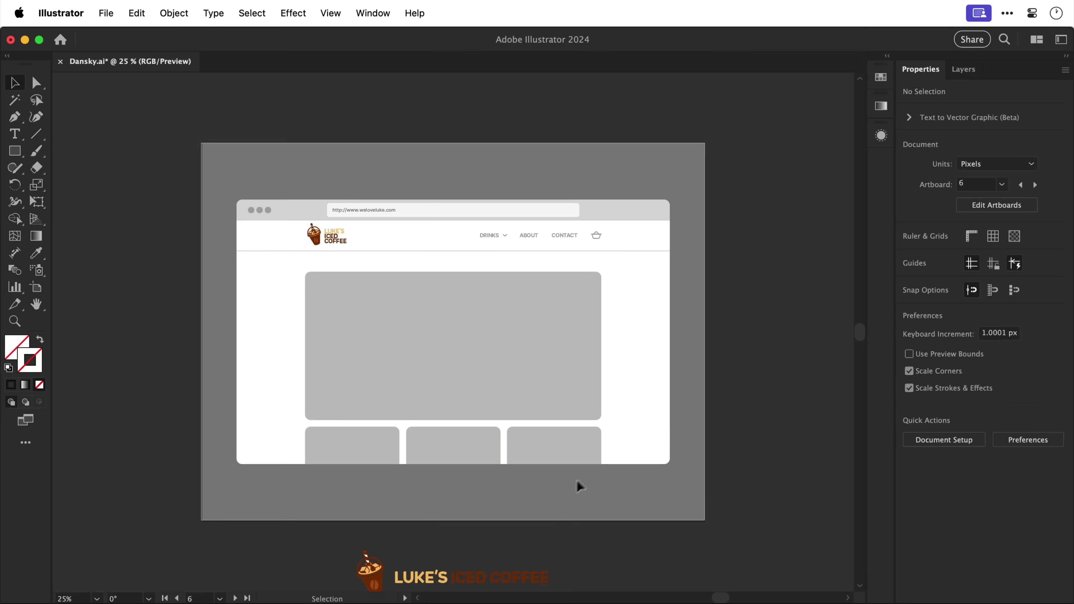
left_click(494, 572)
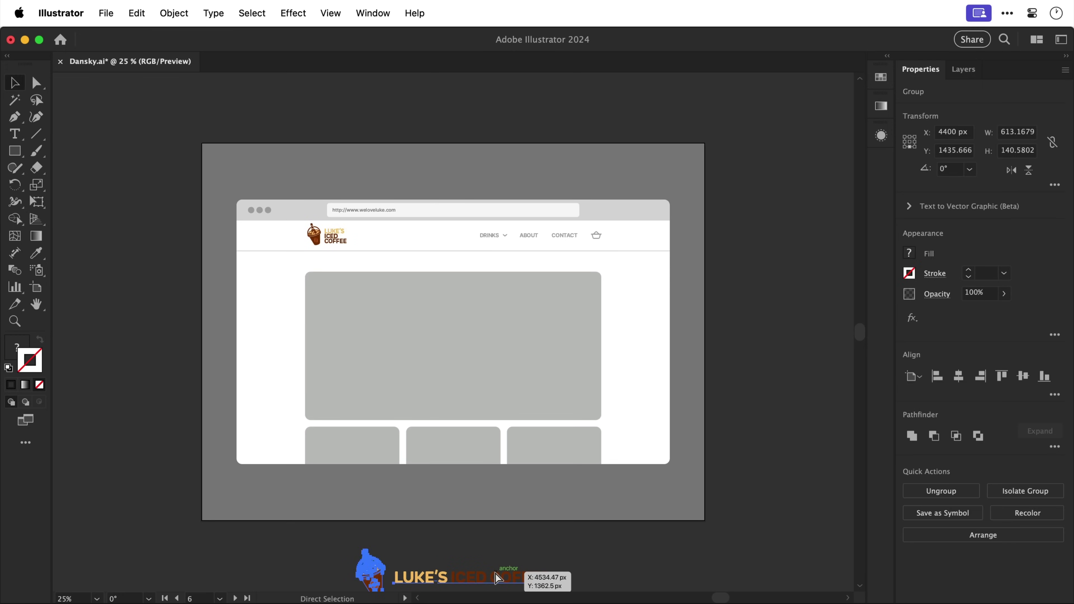
key("BackSpace")
left_click(333, 240)
key("super+plus")
key("super+plus")
key("super+plus")
key("BackSpace")
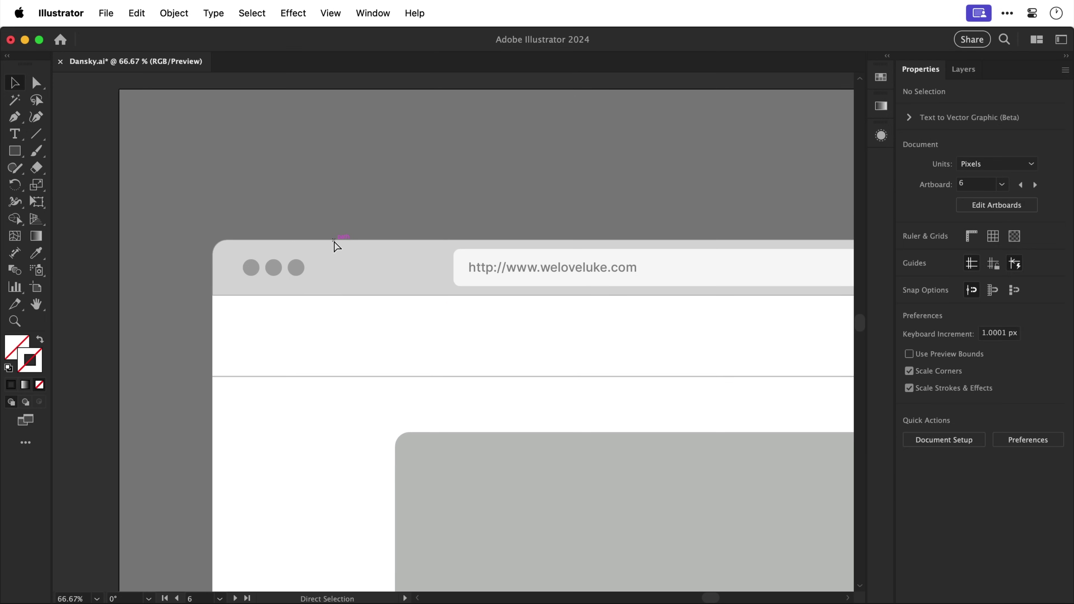
key("super+z")
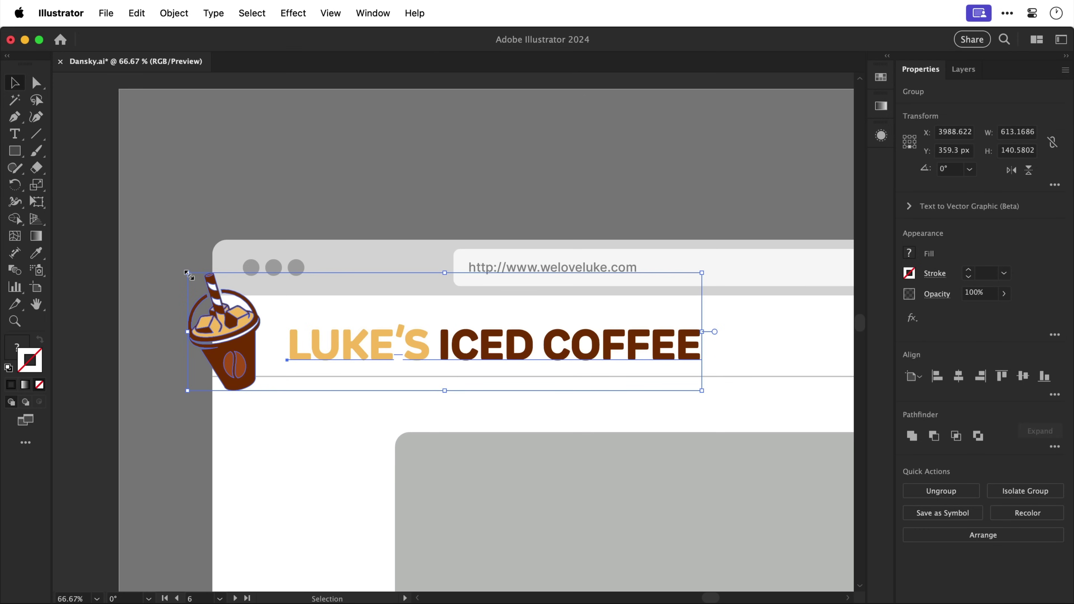
Scale the one-line logo down to fit the header
left_click_drag(187, 273, 426, 334)
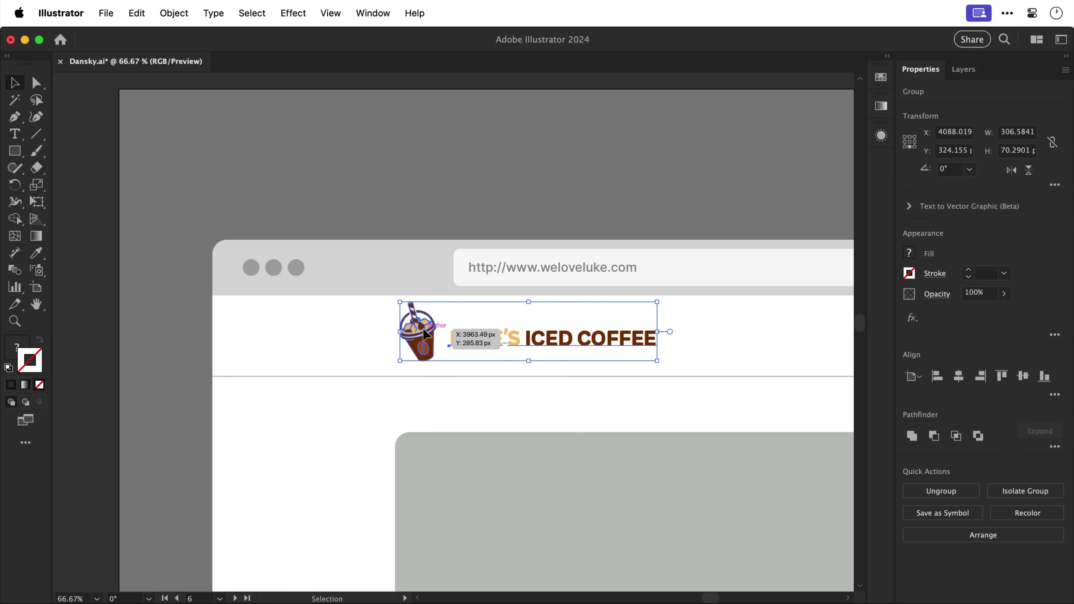
double_click(424, 334)
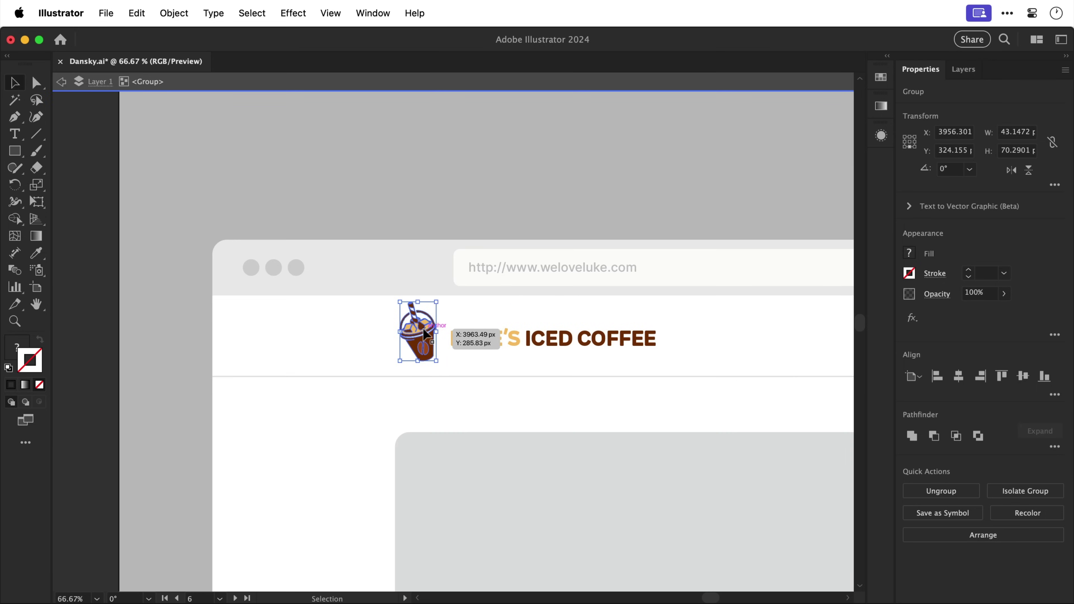
double_click(382, 318)
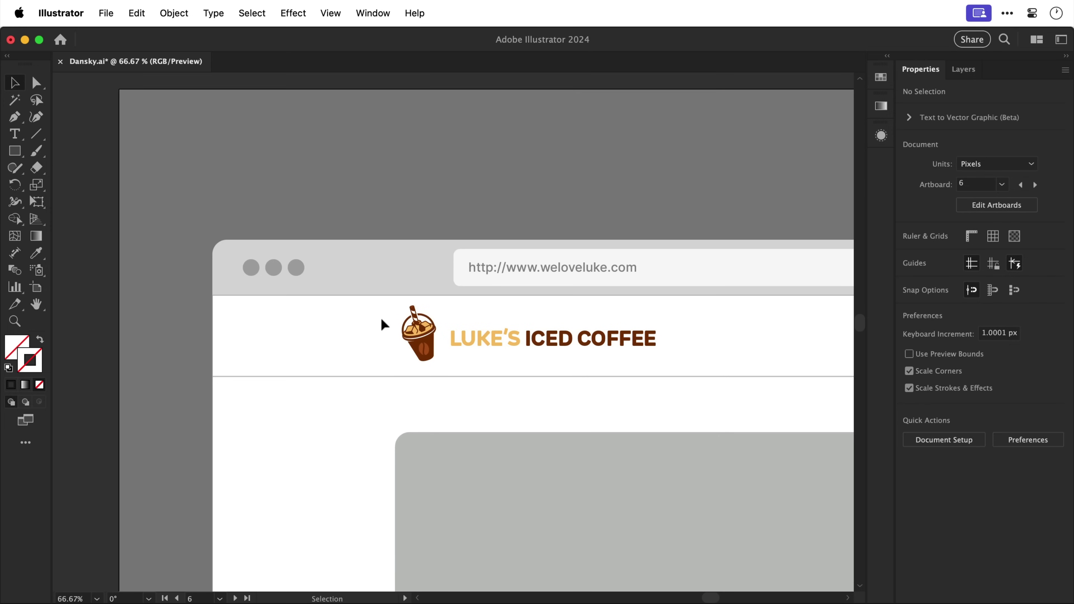
left_click(466, 338)
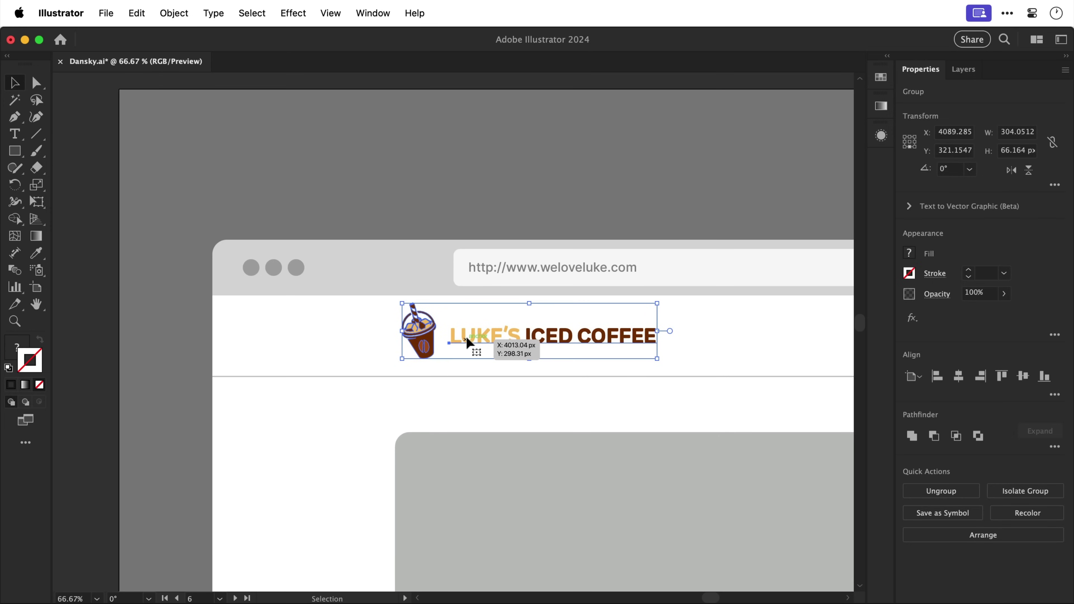
key("super+shift+a")
key("super+0")
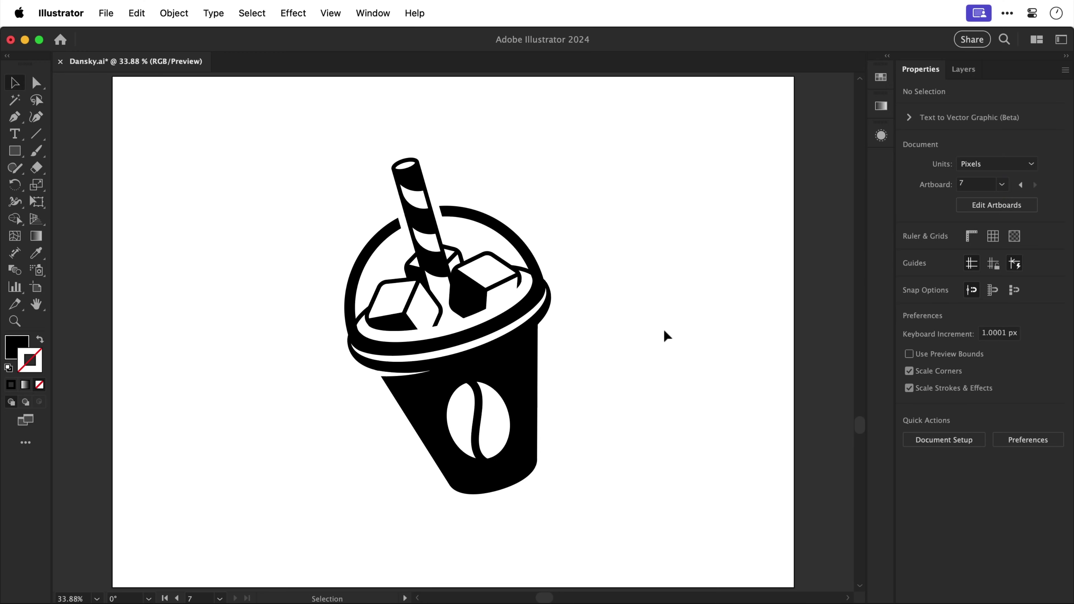
Pull the cup's pieces apart: lid, ice cubes, coffee bean, bean outline and striped straw
left_click_drag(466, 351, 547, 302)
mouse_move(393, 315)
left_mouse_down()
mouse_move(321, 275)
mouse_move(330, 376)
left_mouse_up()
left_click_drag(472, 437, 400, 478)
left_click_drag(442, 417, 442, 477)
left_click_drag(465, 292, 322, 207)
left_click_drag(417, 212, 364, 186)
left_click_drag(470, 296, 422, 391)
left_click_drag(499, 279, 685, 468)
left_click_drag(417, 220, 684, 335)
Reassemble the cup and bring in a gray background behind it
left_click(256, 335)
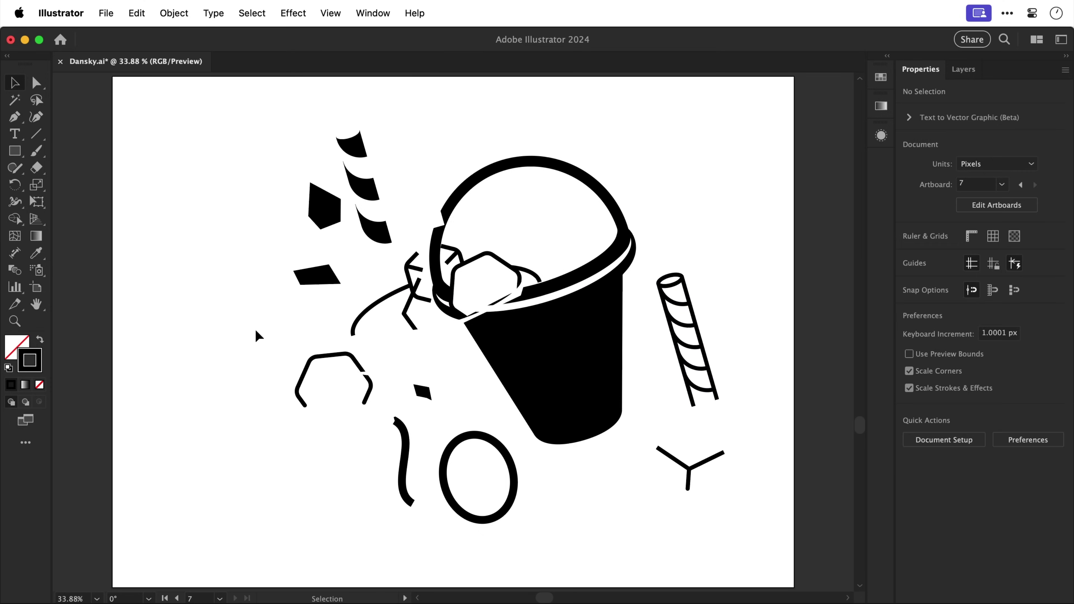
key("super+z")
key("super+z")
key("super+z")
key("super+z")
key("super+z")
key("super+z")
key("super+z")
key("super+z")
key("super+z")
key("super+z")
key("super+z")
key("super+z")
key("super+z")
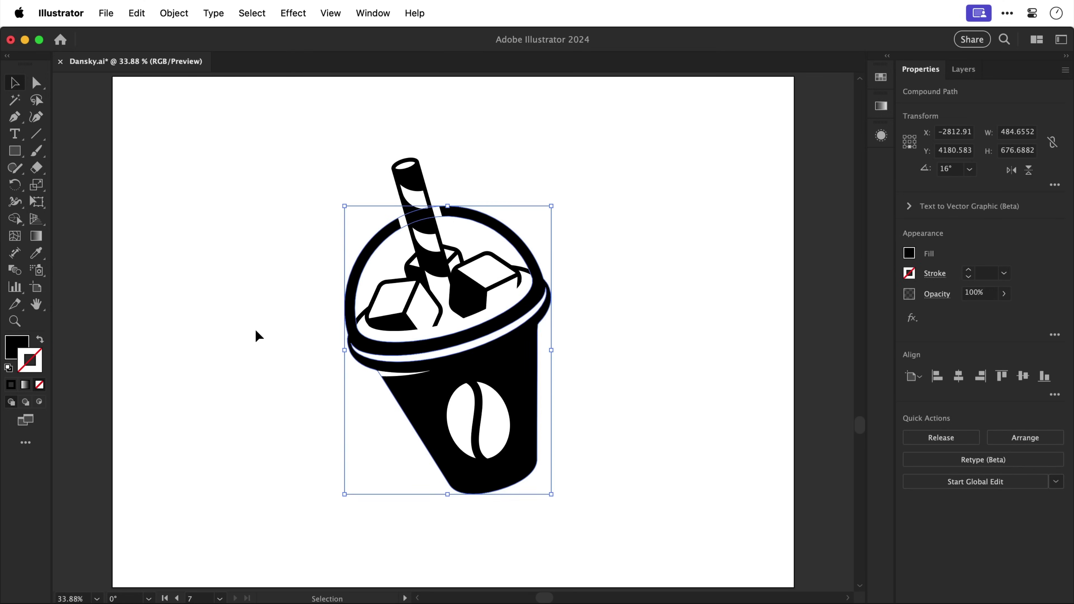
key("super+z")
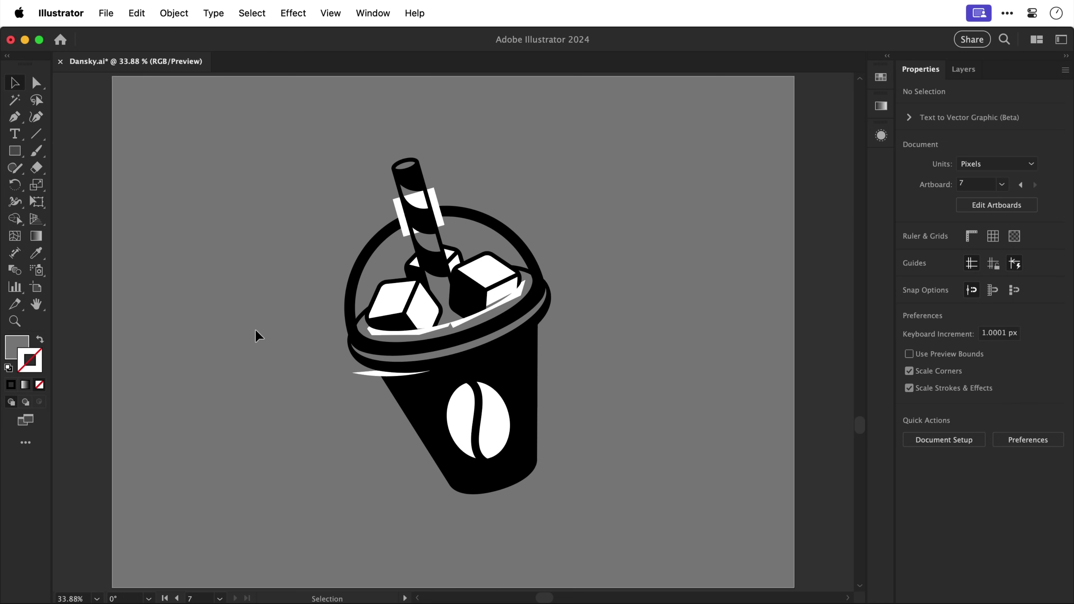
Select all the cup artwork and expand its fills and strokes into filled outline shapes
key("super+a")
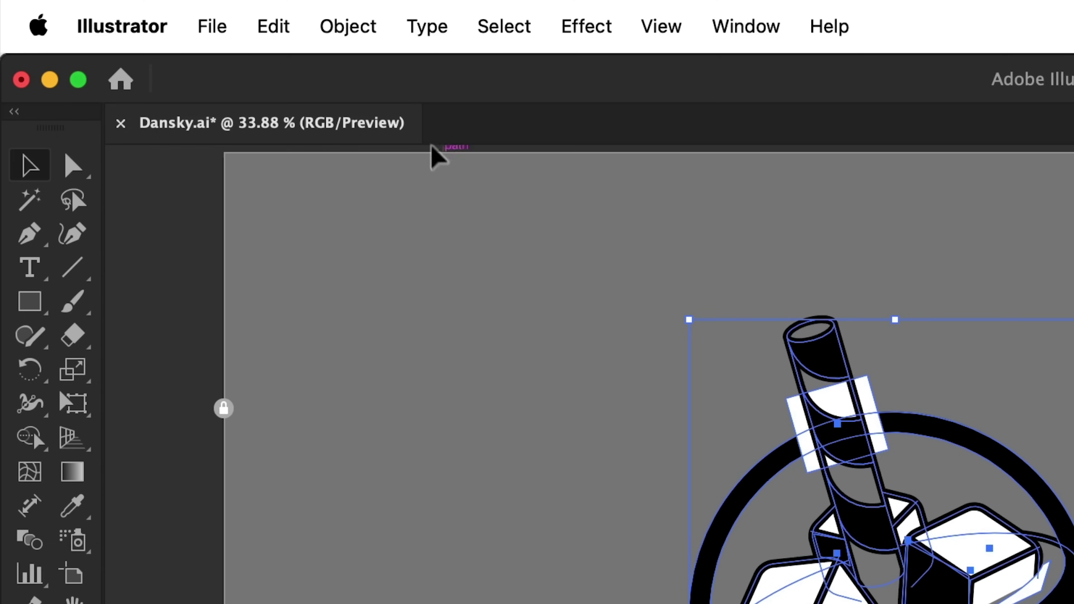
left_click(173, 19)
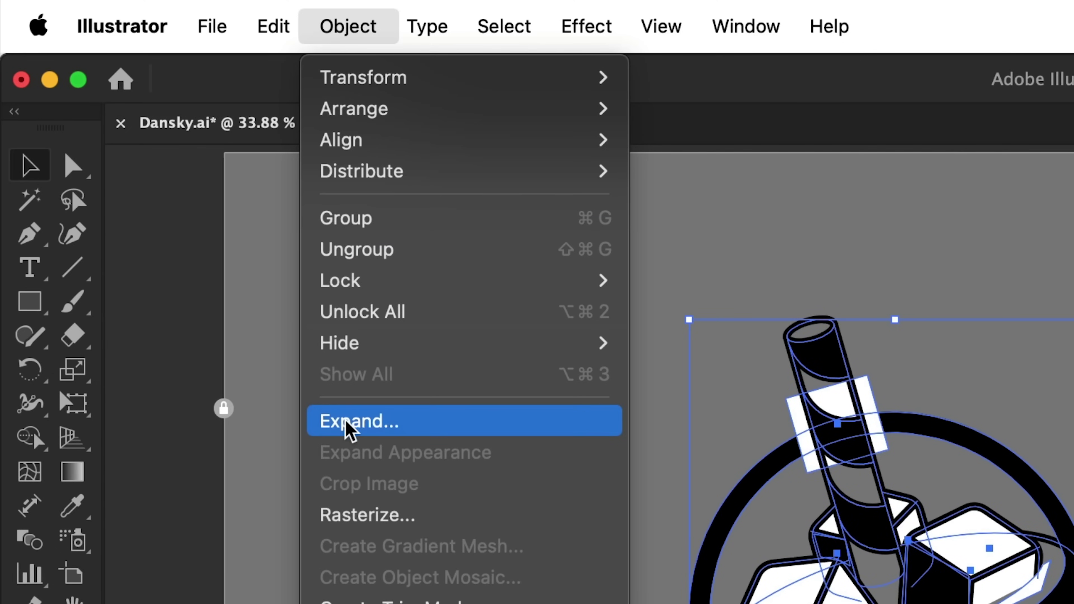
left_click(350, 427)
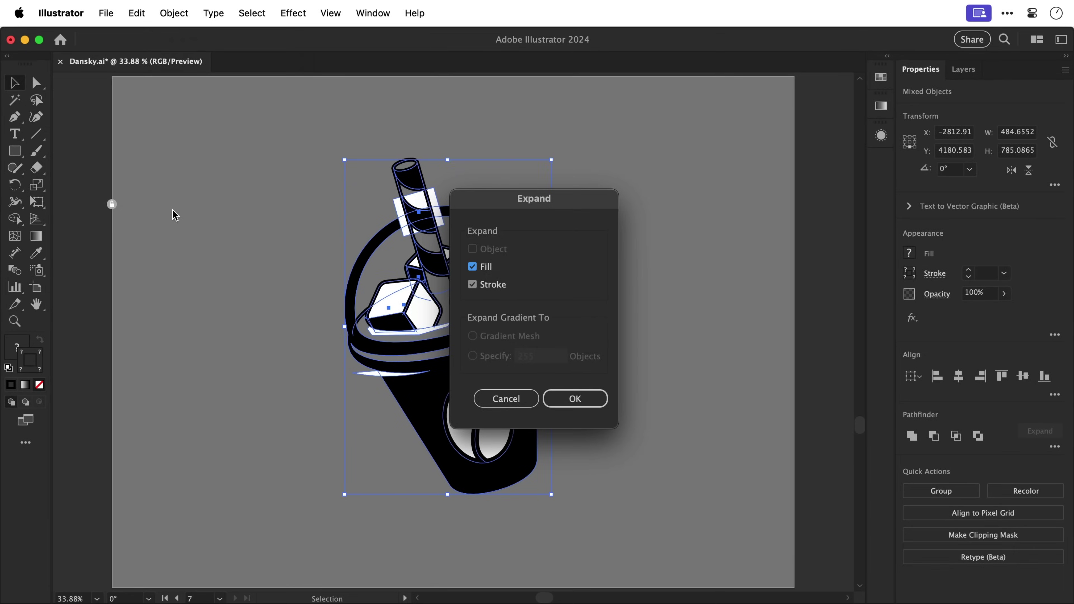
key("Return")
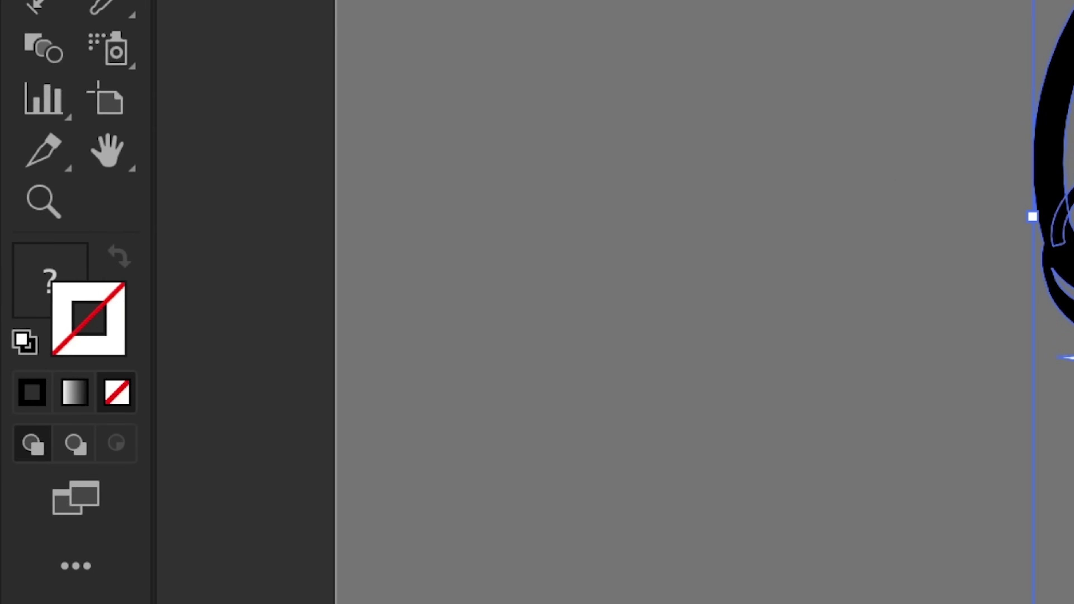
key("x")
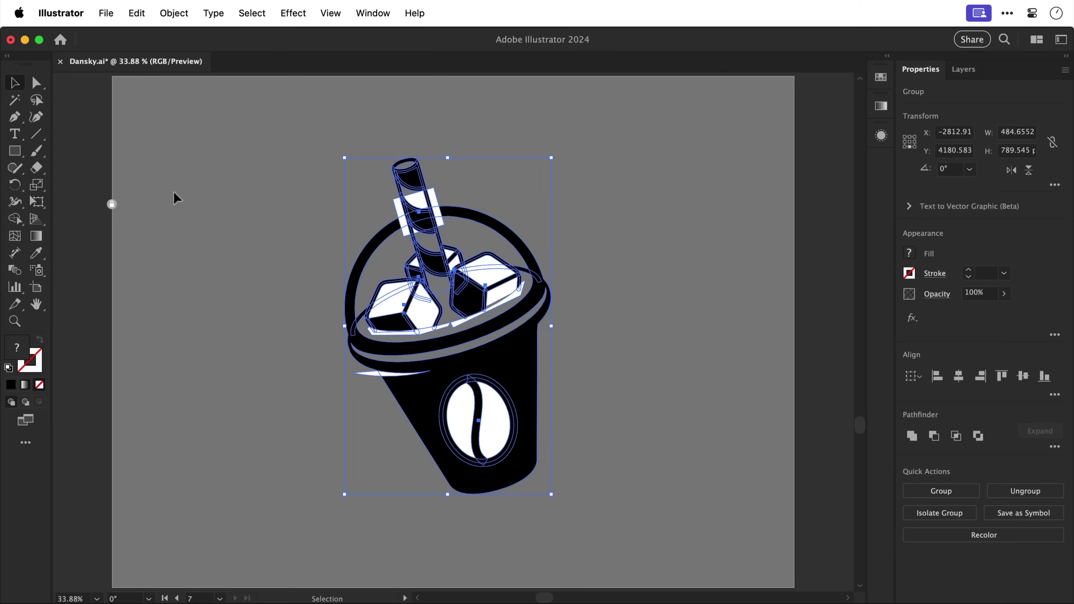
left_click(173, 13)
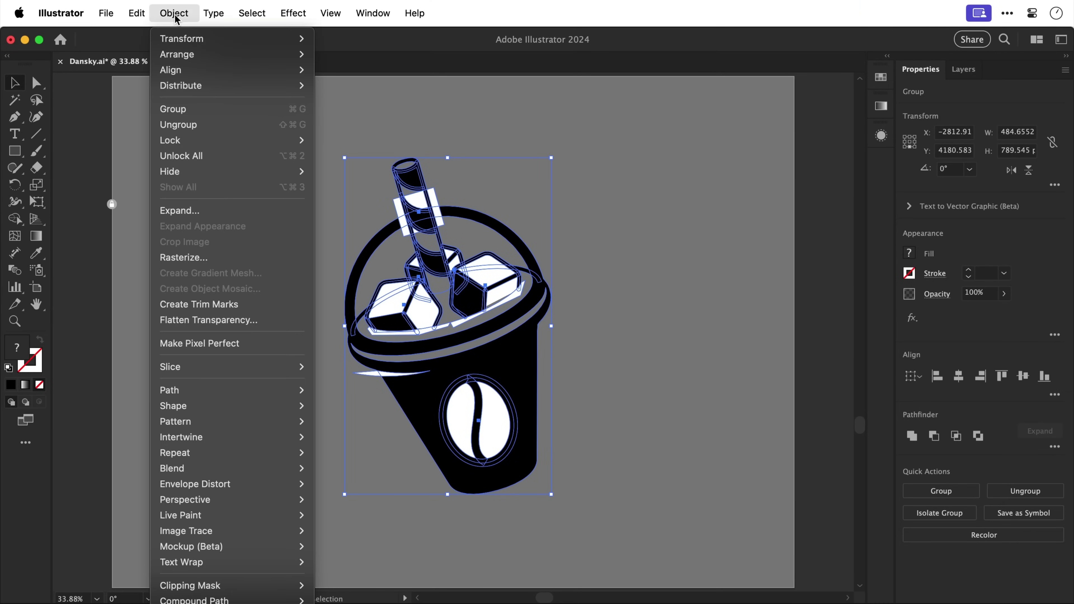
left_click(177, 208)
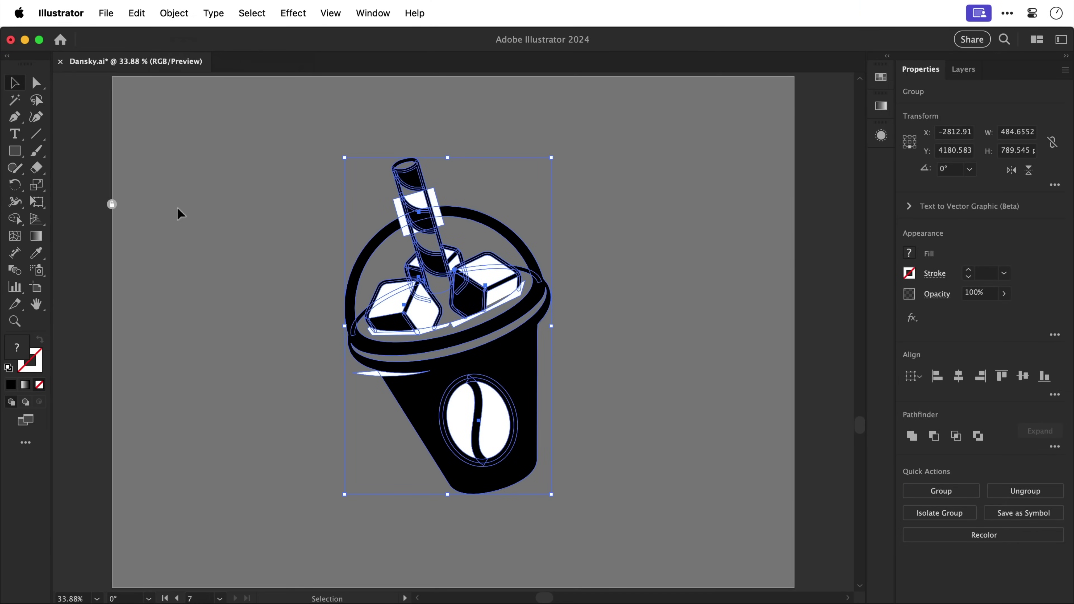
key("super+equal")
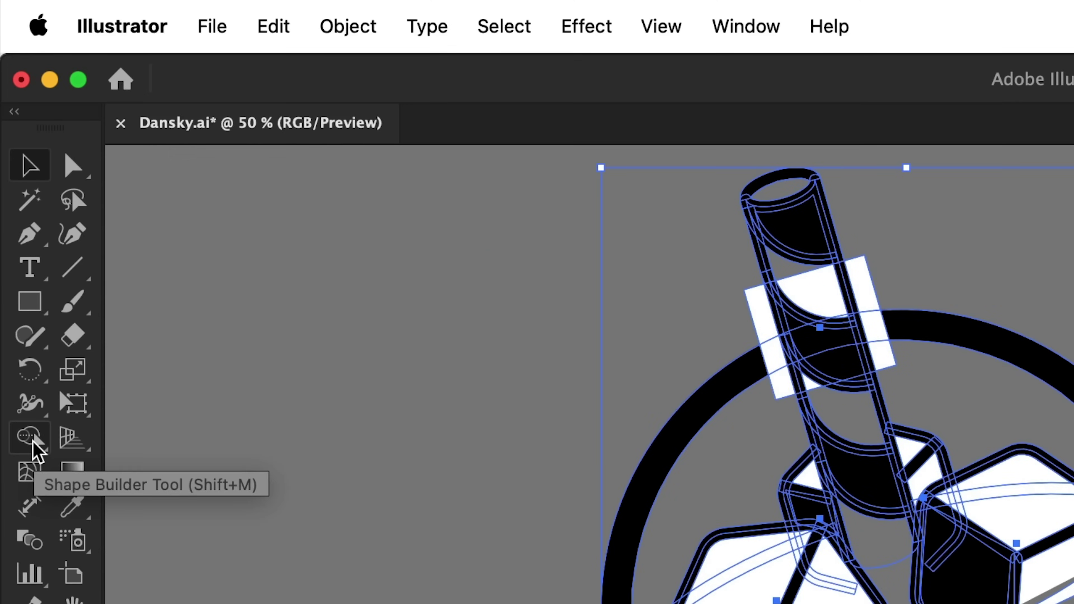
With Shape Builder, merge the white sliver under the rim and clear both white halves of the bean
left_click(32, 439)
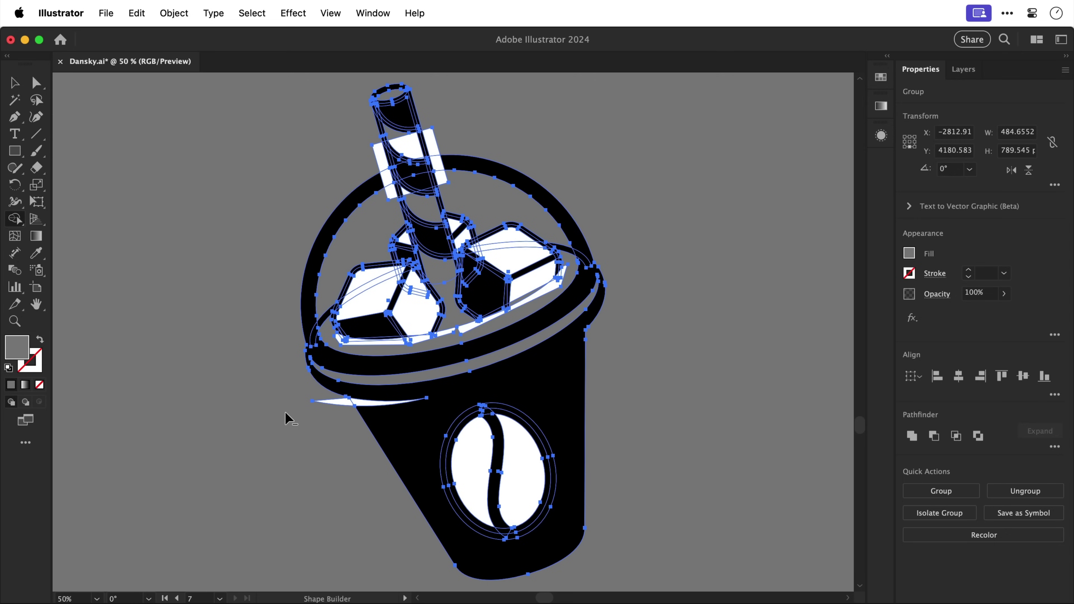
left_click_drag(347, 403, 358, 403)
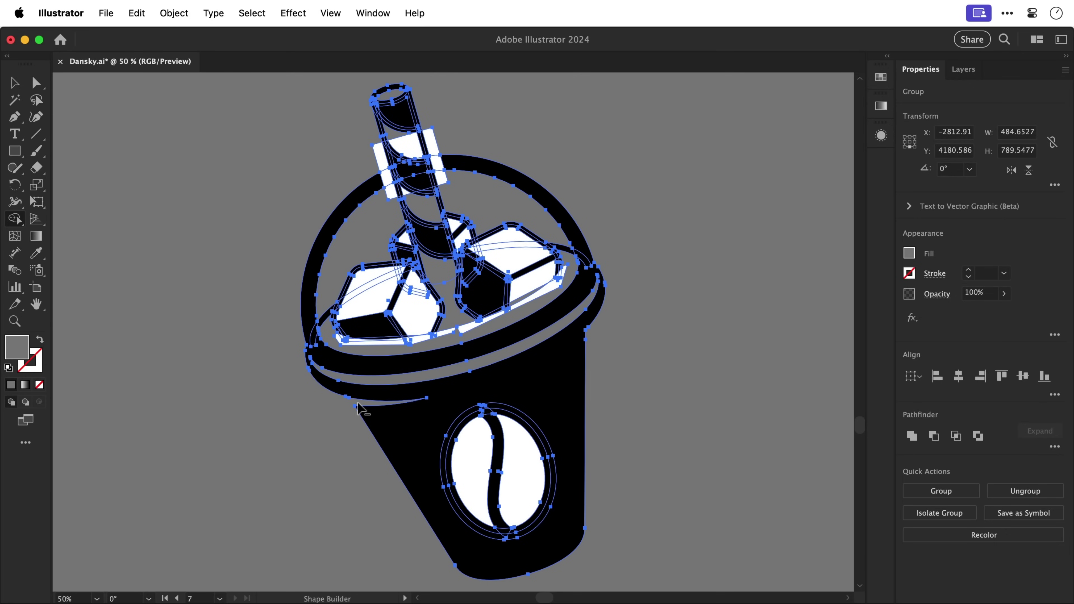
left_click(471, 469)
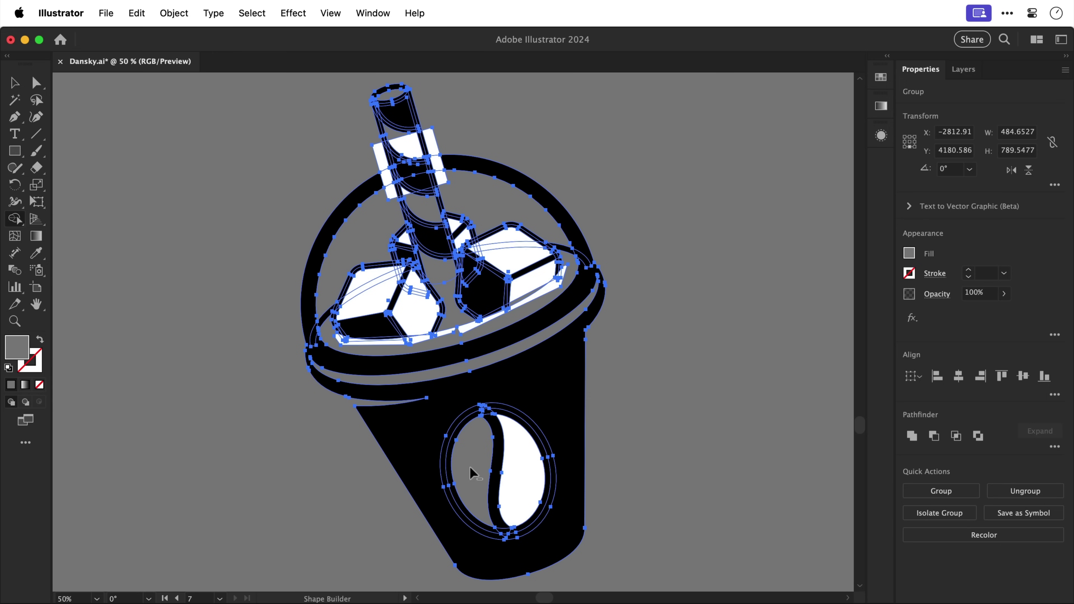
left_click(519, 486)
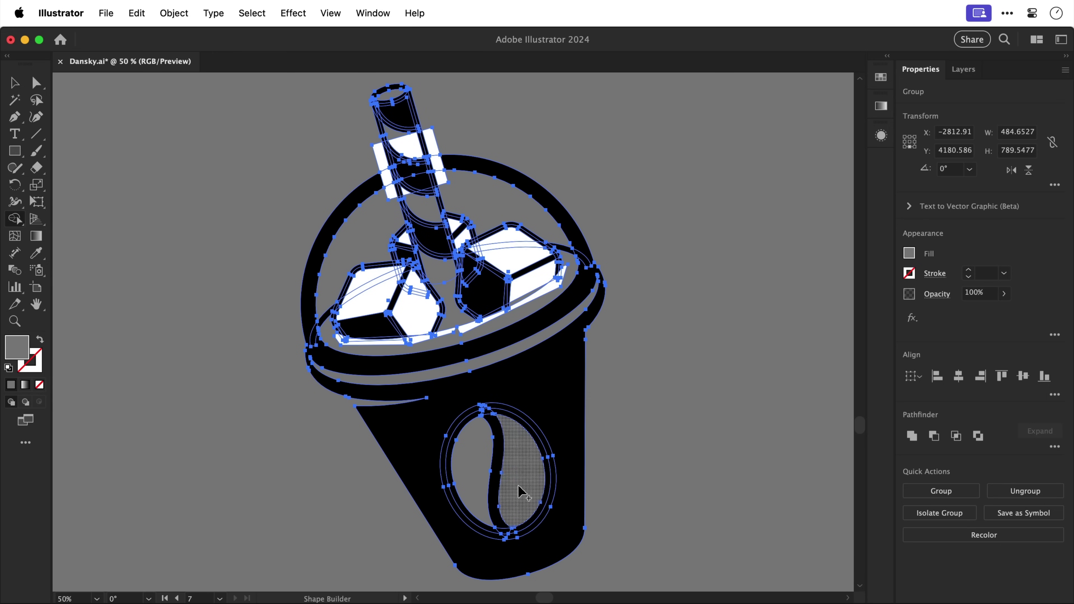
Remove the white strip under the ice cubes and the white faces of the left and right cubes
key("super+equal")
key("super+equal")
key("super+equal")
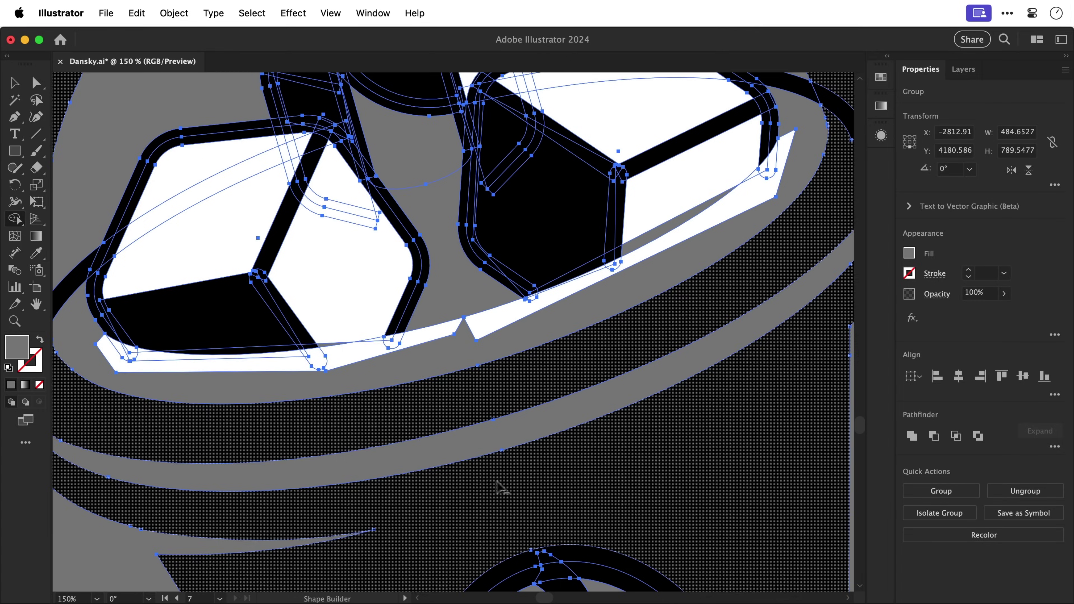
left_click_drag(102, 365, 151, 362)
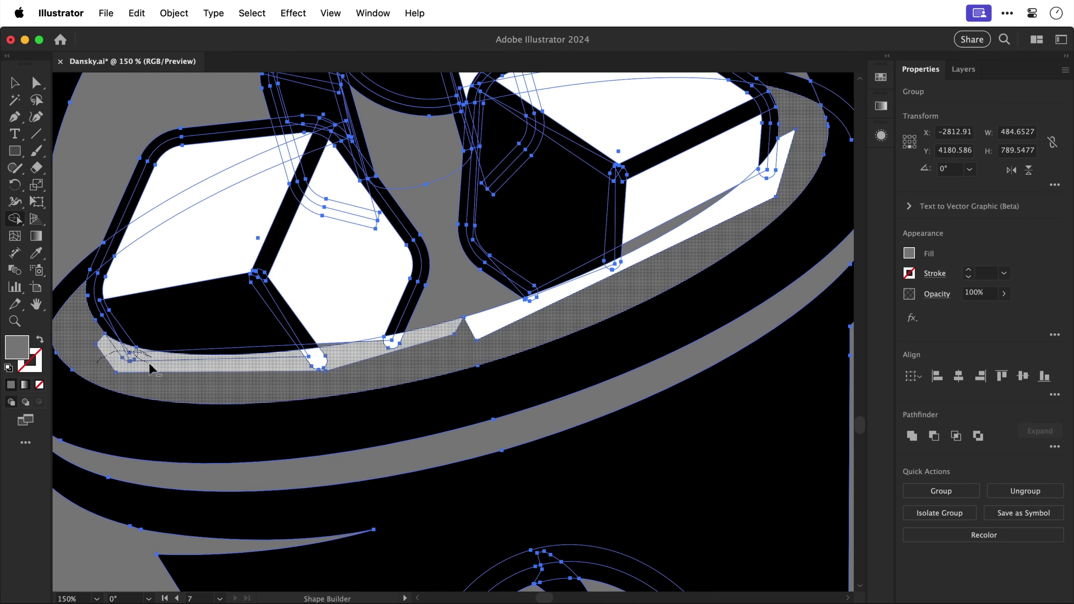
left_click_drag(308, 356, 408, 338)
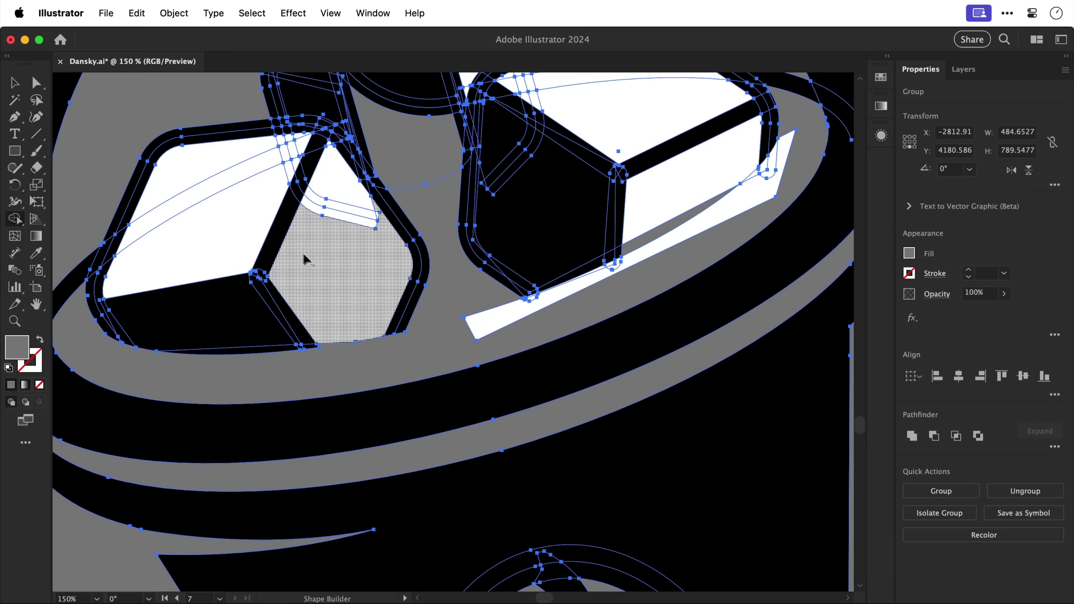
mouse_move(204, 168)
left_mouse_down()
mouse_move(222, 205)
mouse_move(300, 158)
mouse_move(297, 141)
mouse_move(286, 141)
mouse_move(328, 209)
mouse_move(317, 249)
mouse_move(378, 215)
mouse_move(331, 148)
left_mouse_up()
left_click(628, 265)
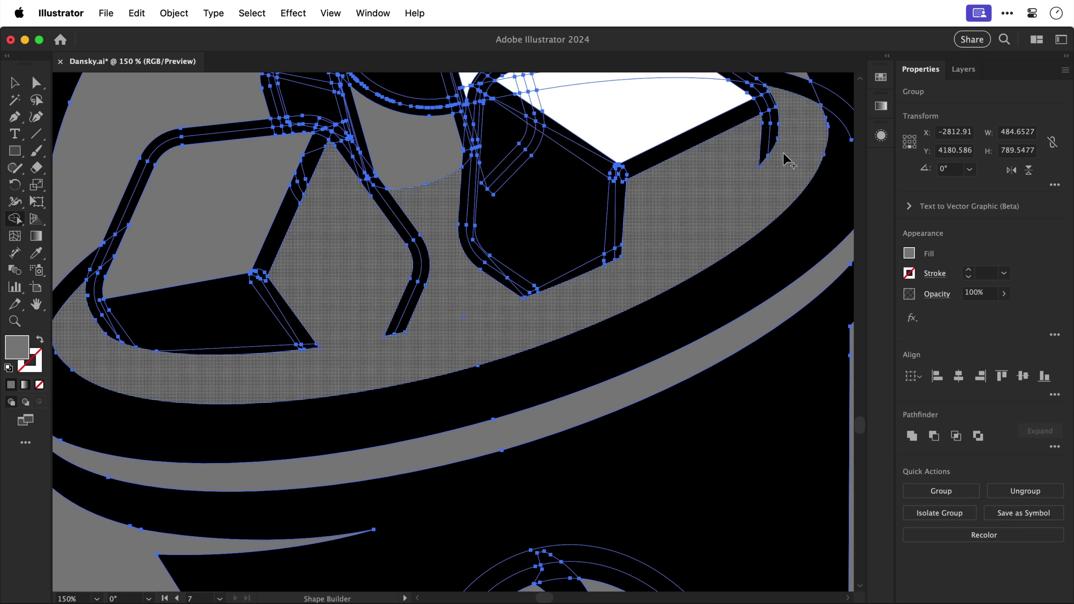
scroll(482, 462, "up", 5)
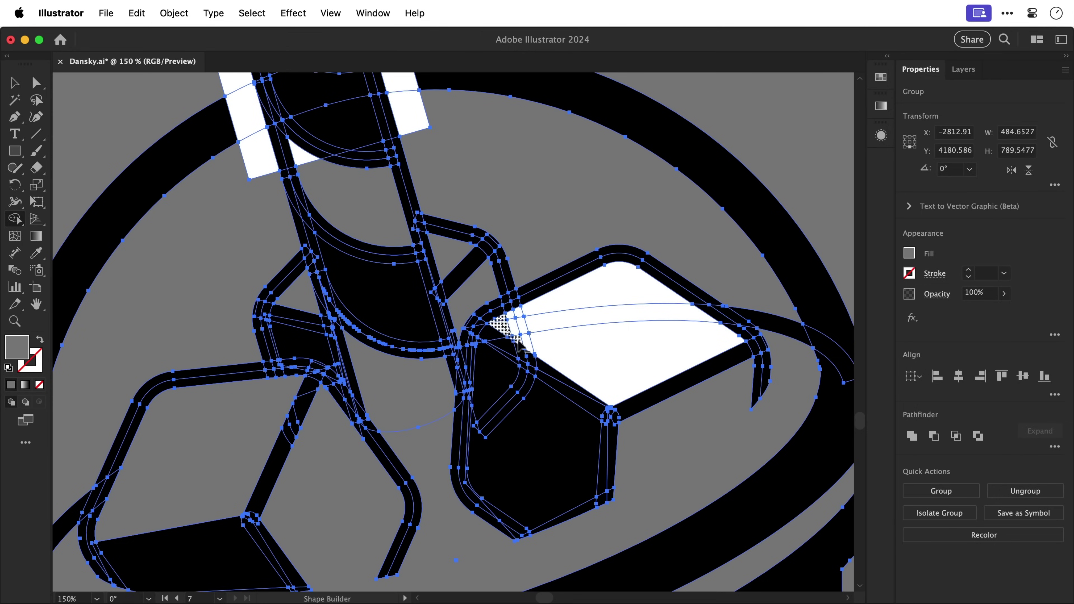
left_click(535, 322)
scroll(372, 221, "up", 5)
scroll(372, 220, "left", 2)
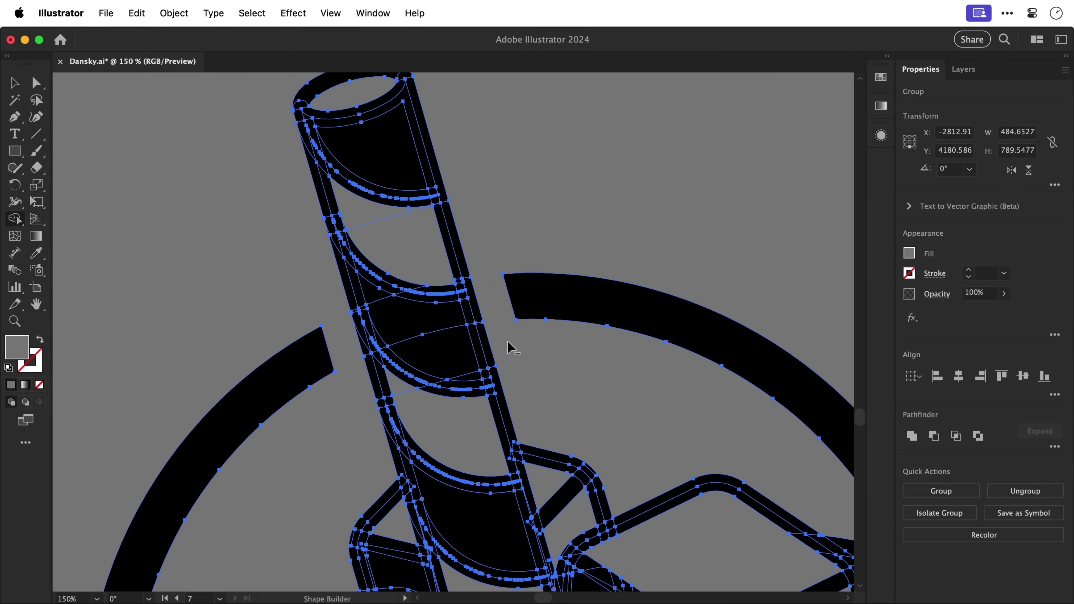
Find and delete the tiny stray point left on the canvas
key("super+0")
key("v")
left_click(643, 338)
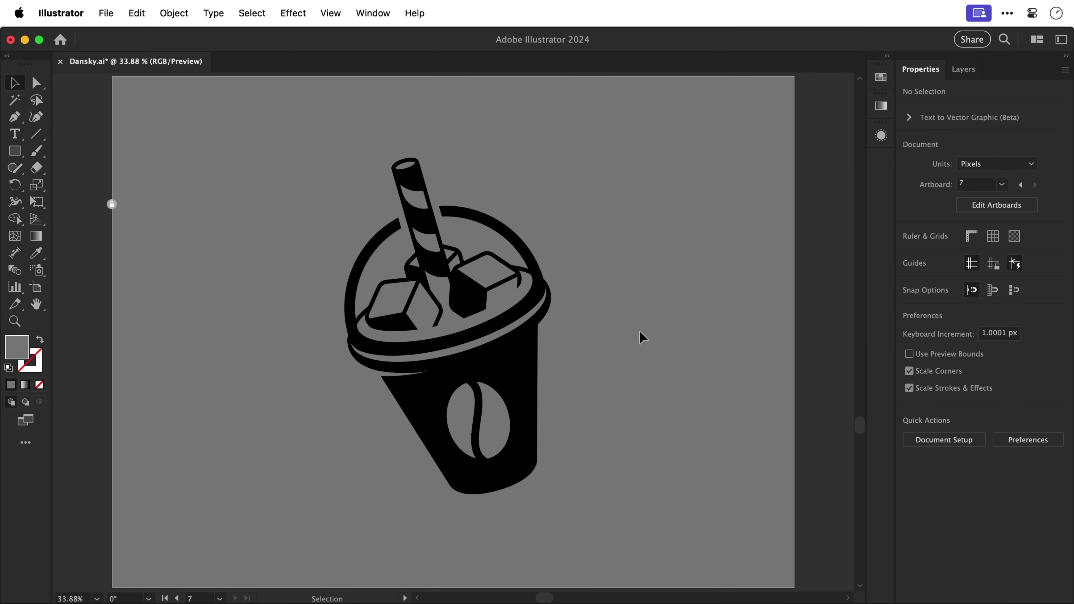
scroll(643, 337, "up", 5)
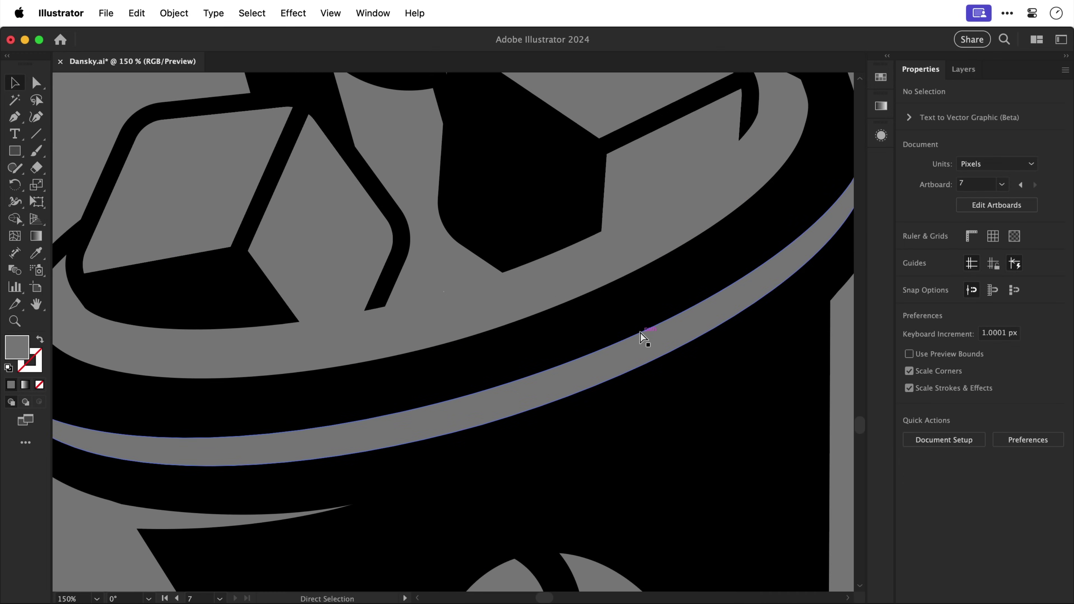
key("a")
scroll(643, 337, "up", 5)
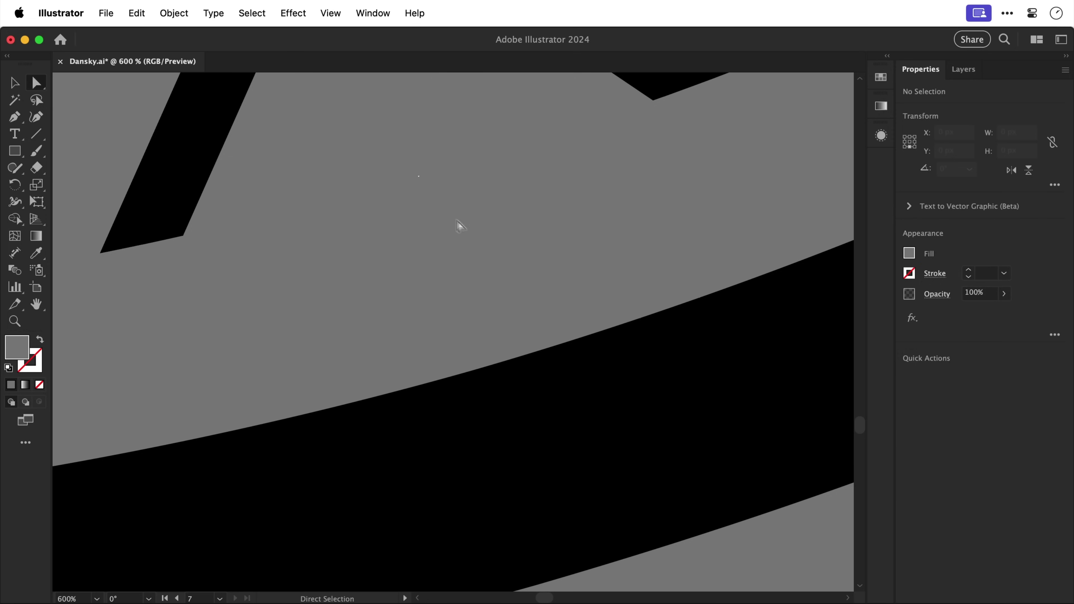
left_click(428, 183)
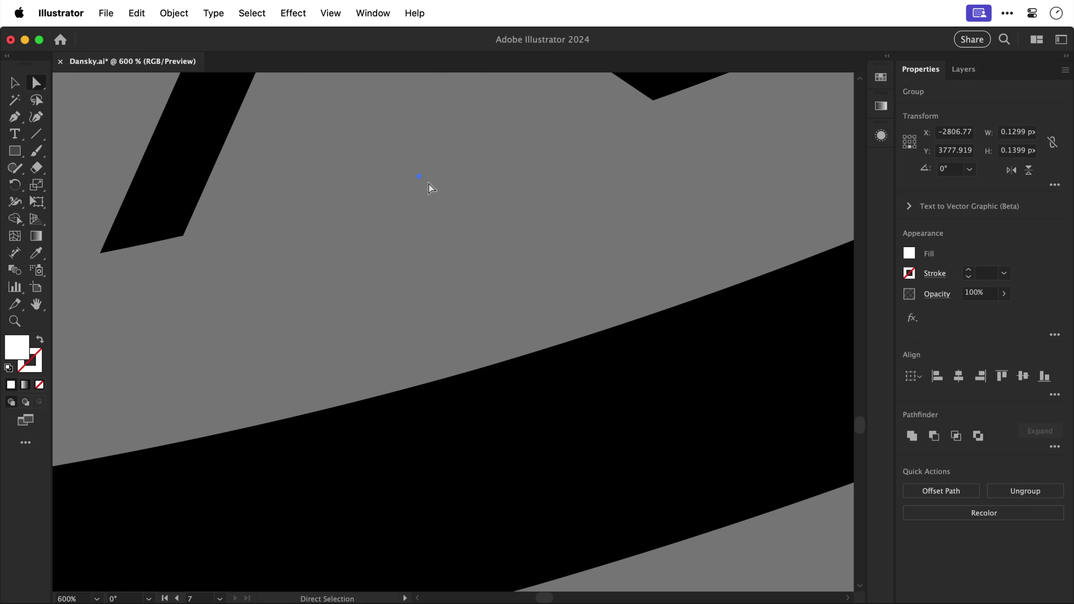
left_click(430, 188)
key("v")
key("super+0")
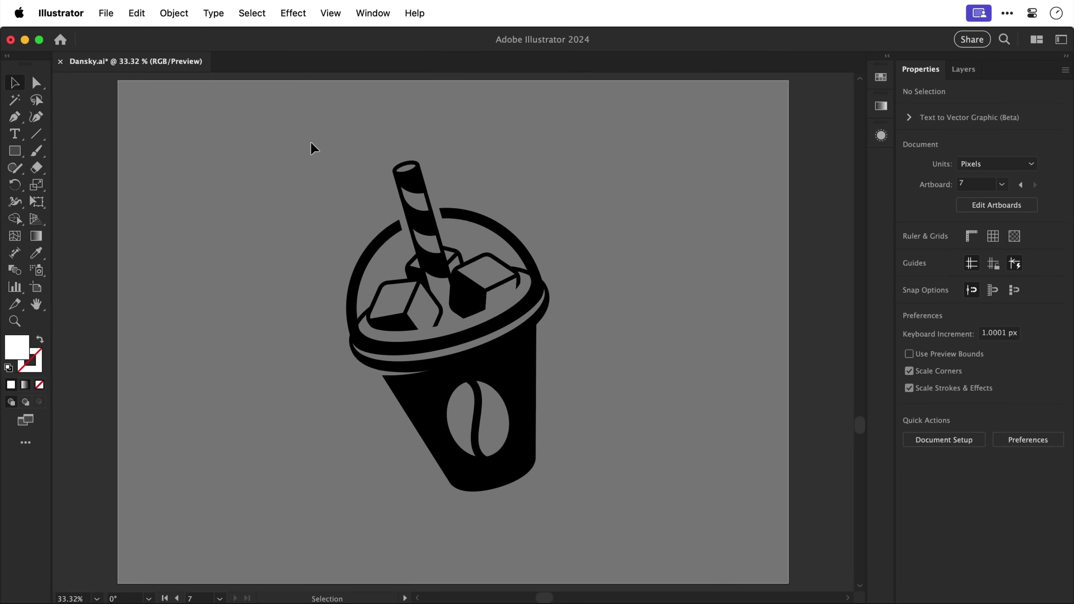
Select the whole cup, check it in Outline view, try Unite, then undo it
left_click_drag(315, 148, 575, 527)
key("super+y")
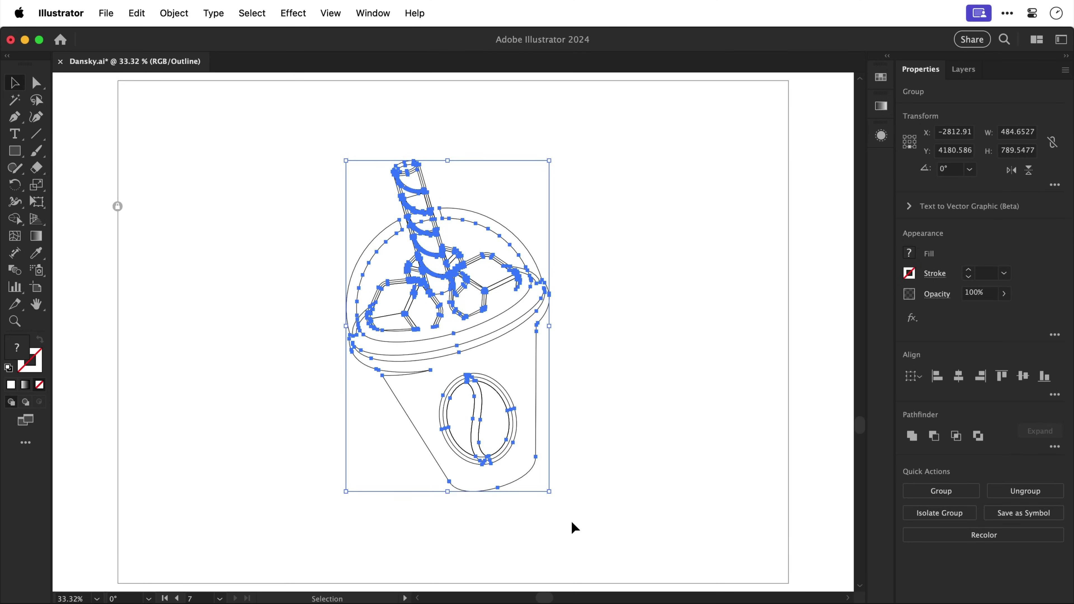
key("super+equal")
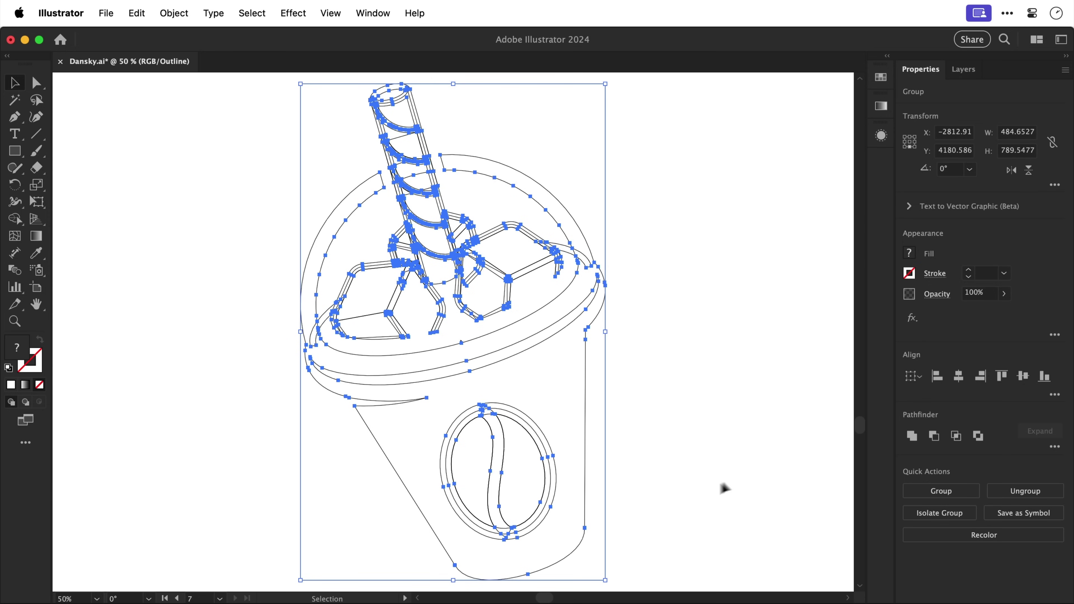
left_click(912, 439)
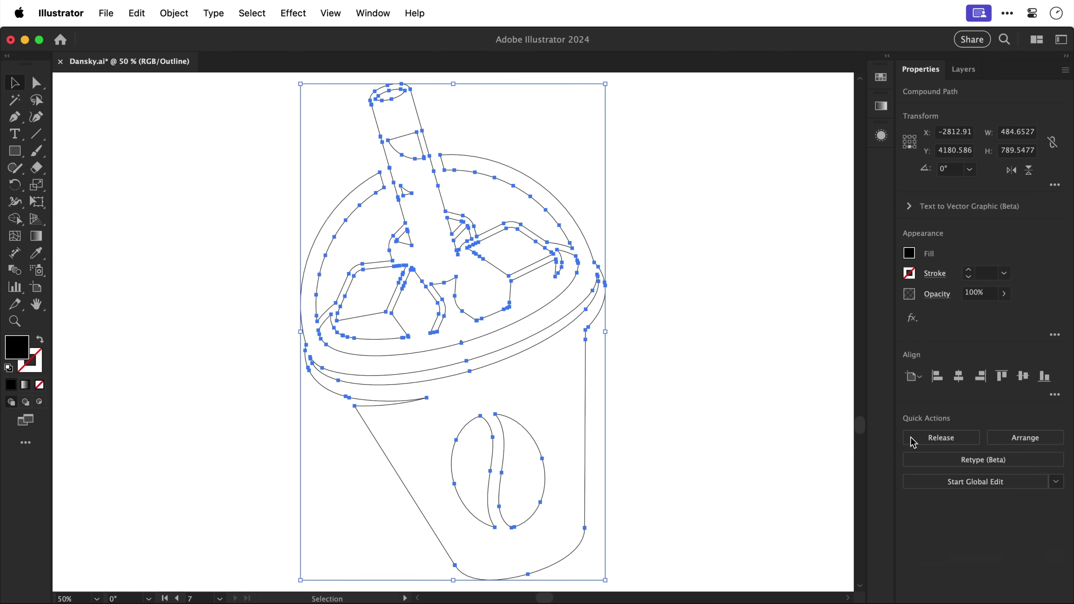
key("super+y")
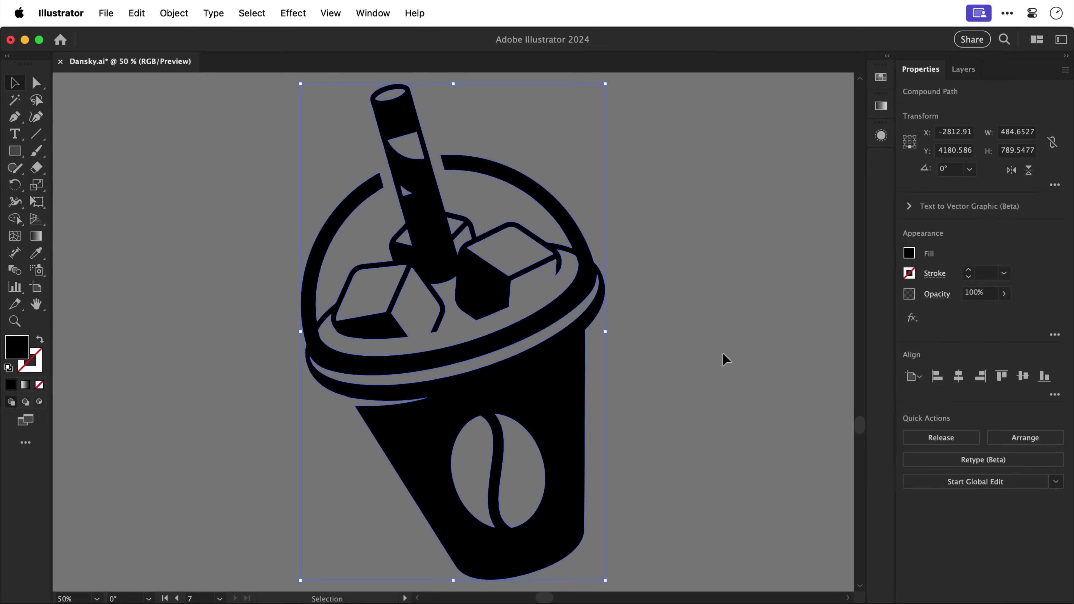
key("super+z")
Apply Pathfinder Unite to the whole cup so it becomes one black compound path on gray
key("shift+m")
scroll(425, 171, "up", 5)
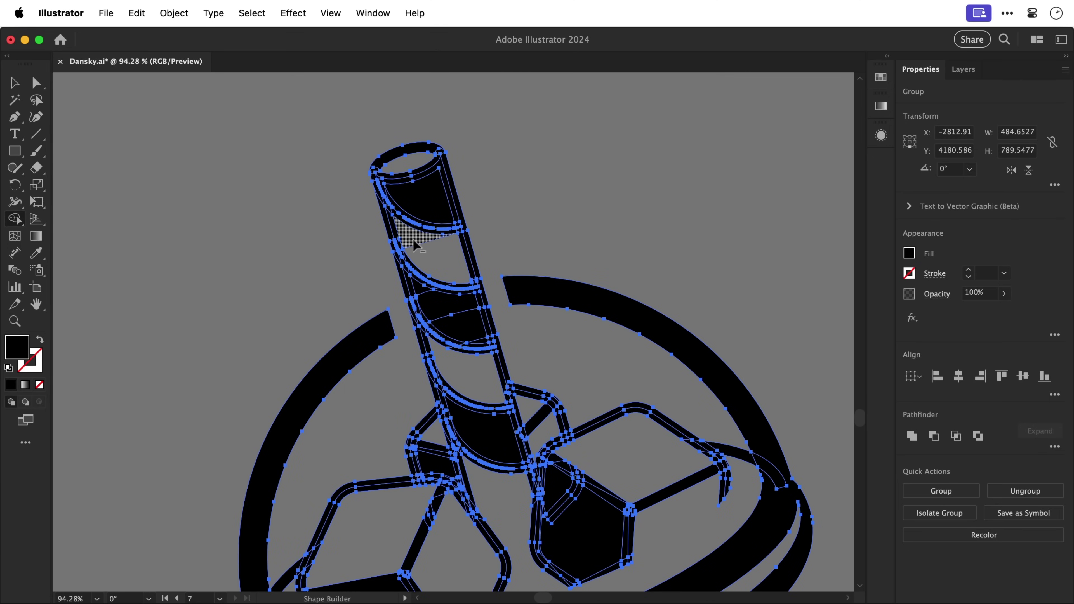
key("v")
key("super+0")
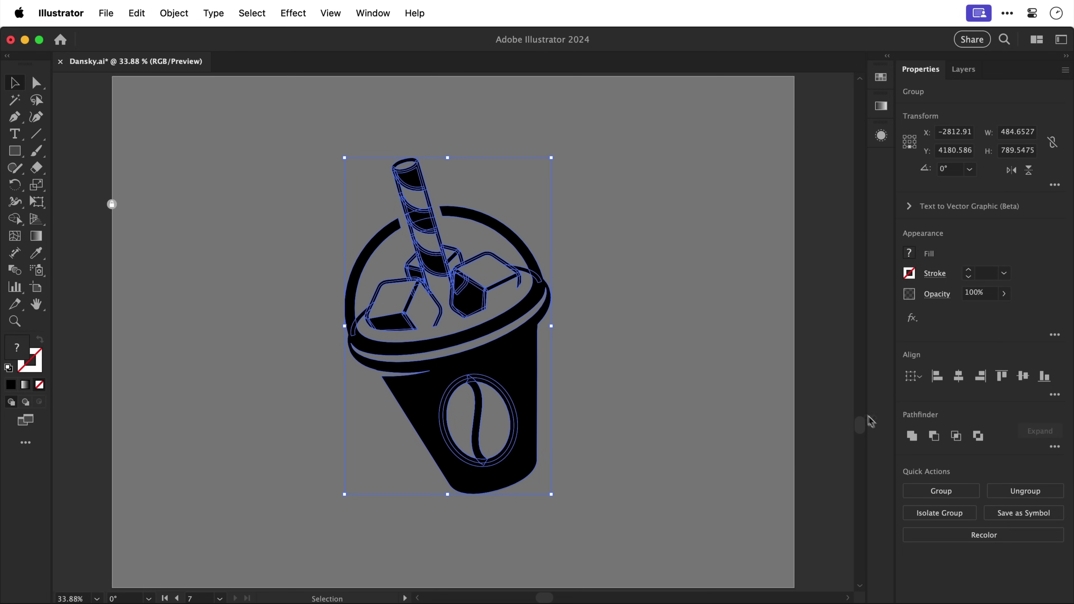
left_click(913, 436)
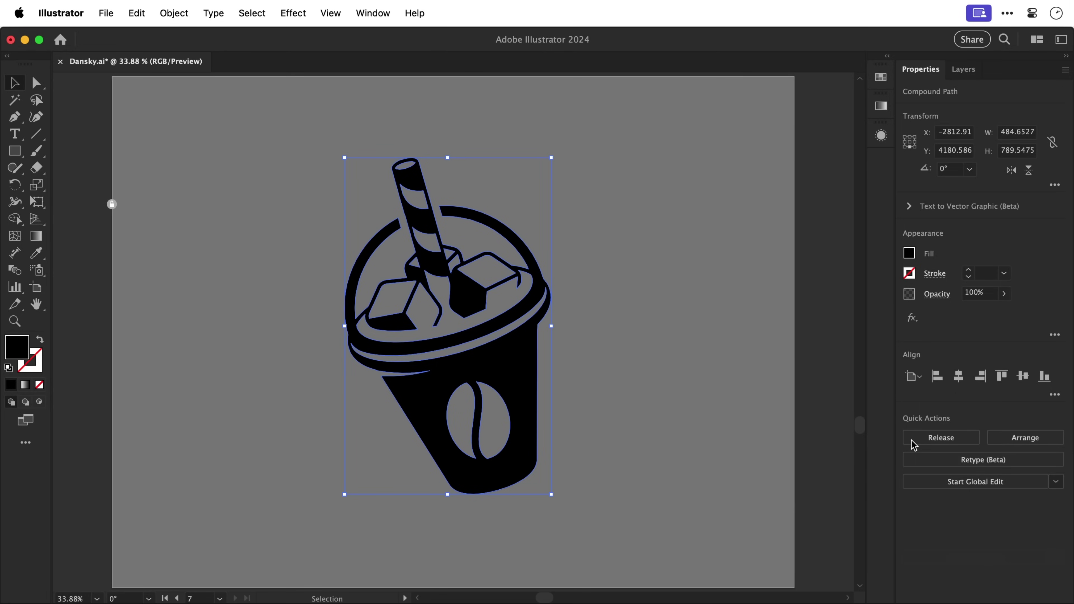
left_click(687, 340)
key("super+y")
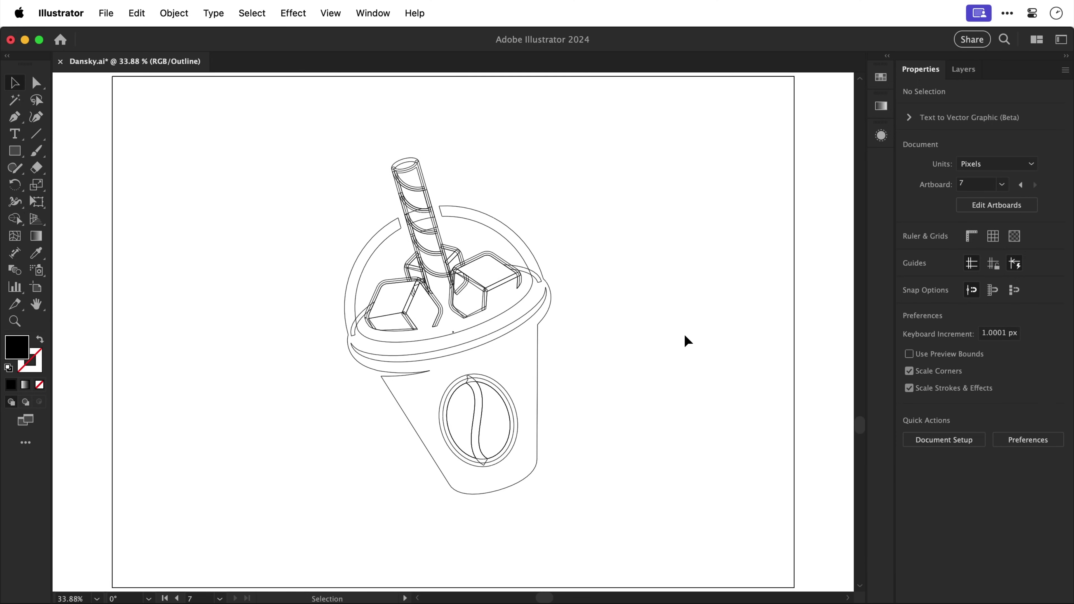
key("super+z")
key("super+y")
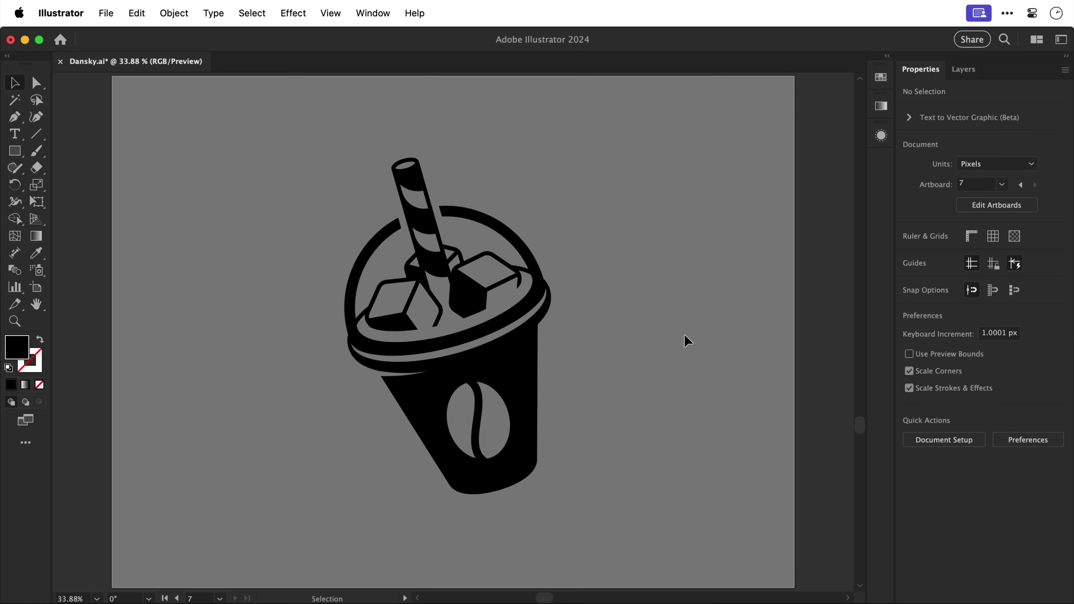